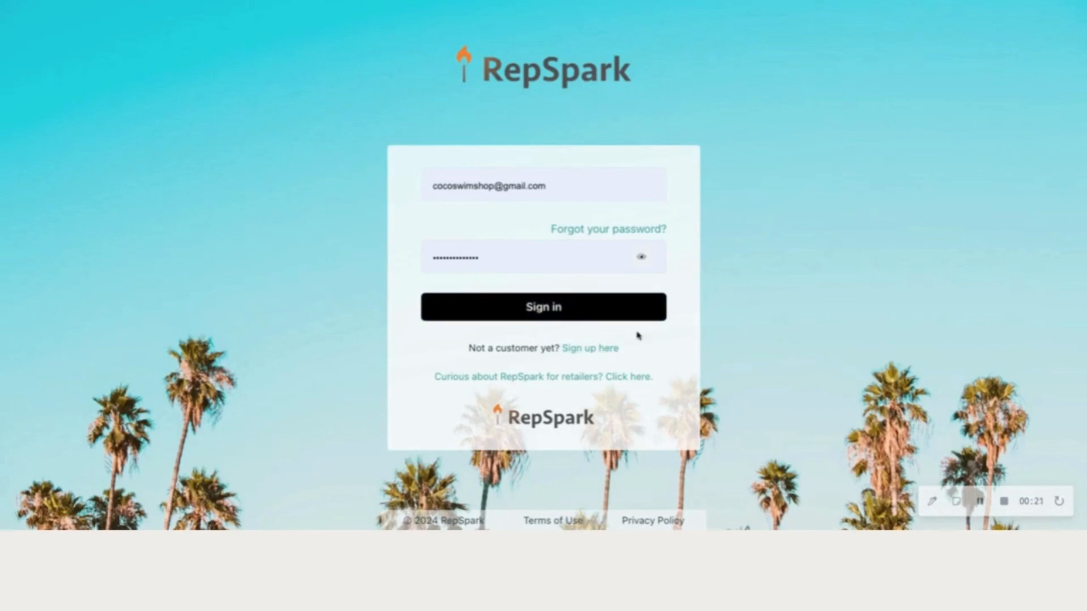
- Sign in with the filled-in account credentials and review the My Order History table on the dashboard
click(591, 318)
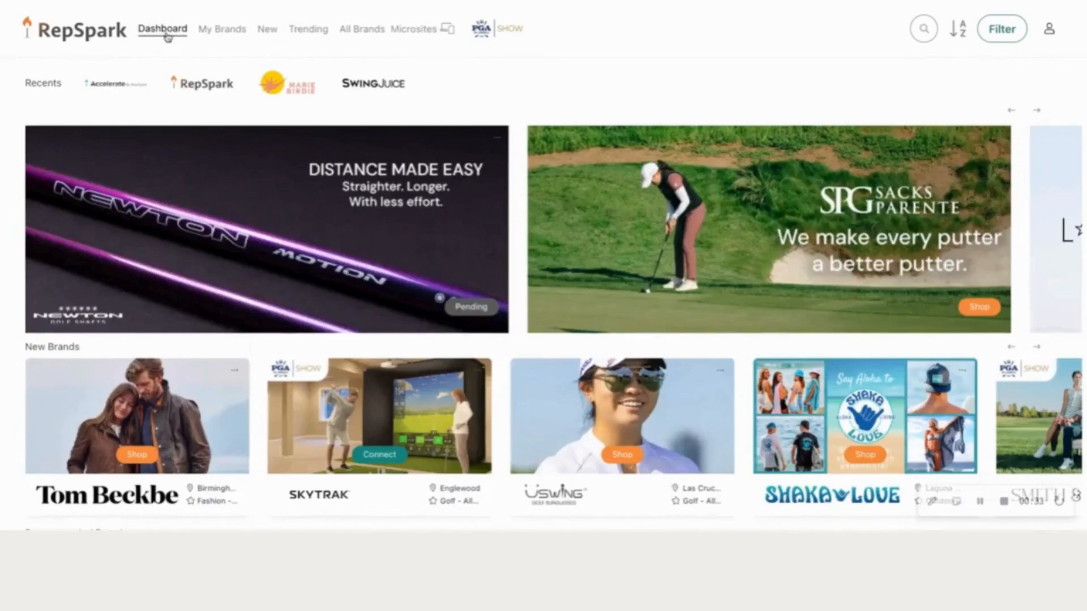
scroll(553, 289, down, 2)
scroll(553, 289, down, 5)
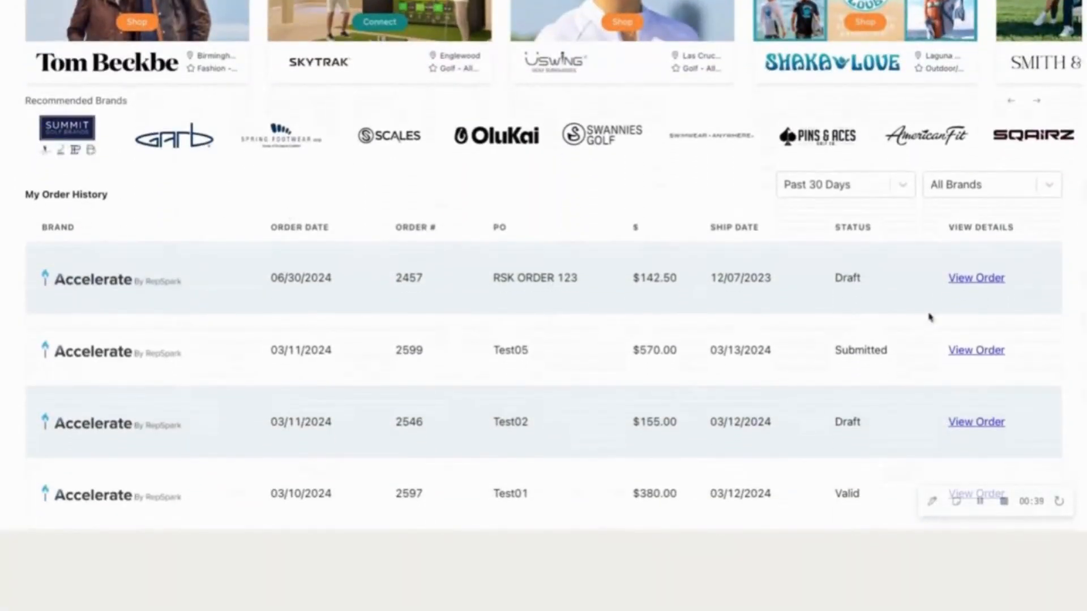
scroll(945, 338, down, 1)
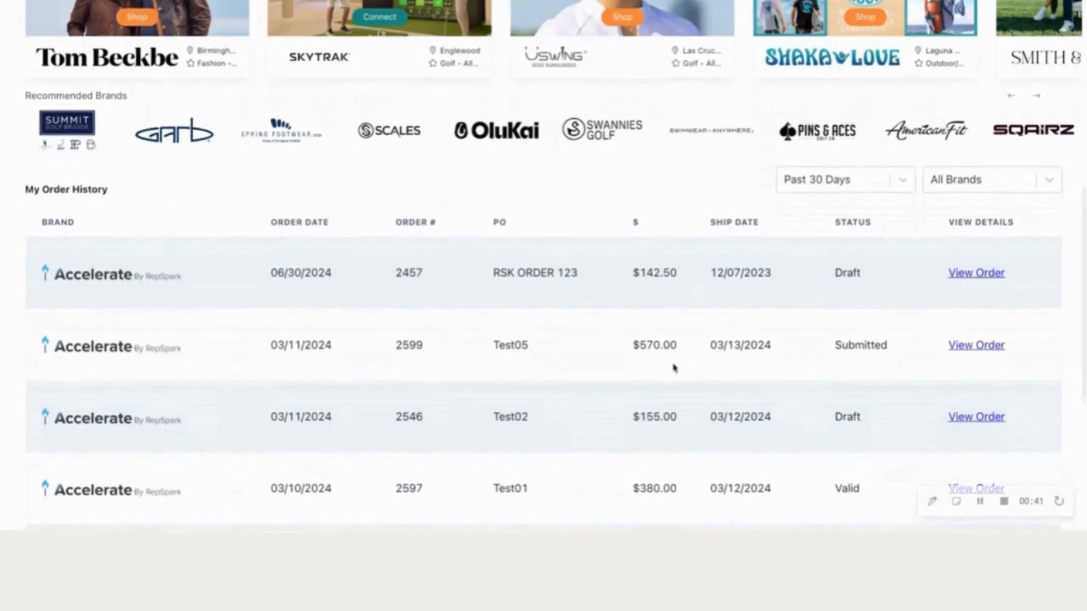
scroll(665, 365, down, 3)
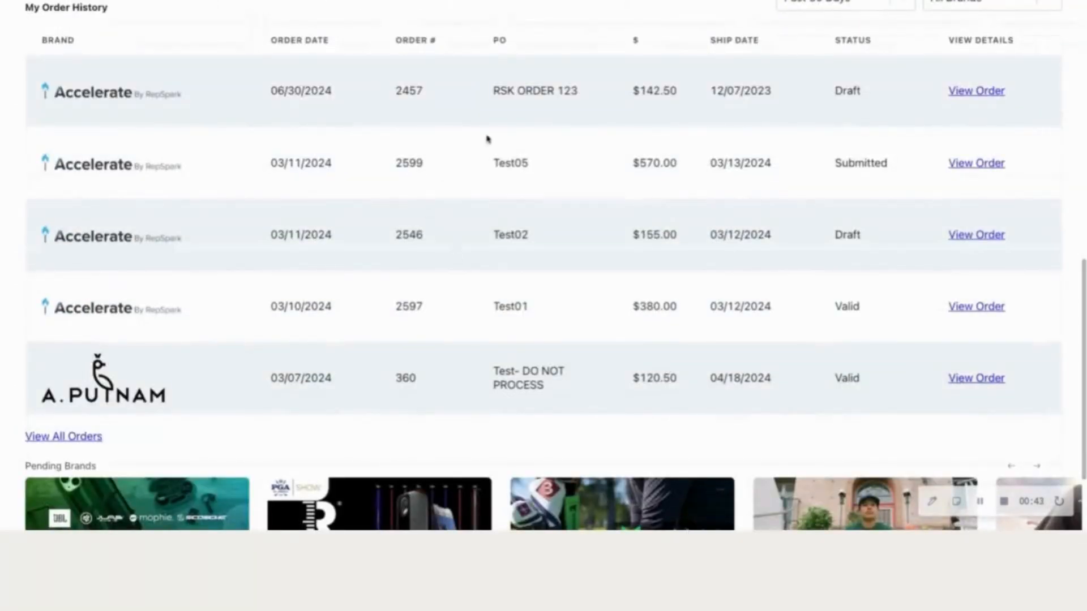
scroll(585, 307, up, 4)
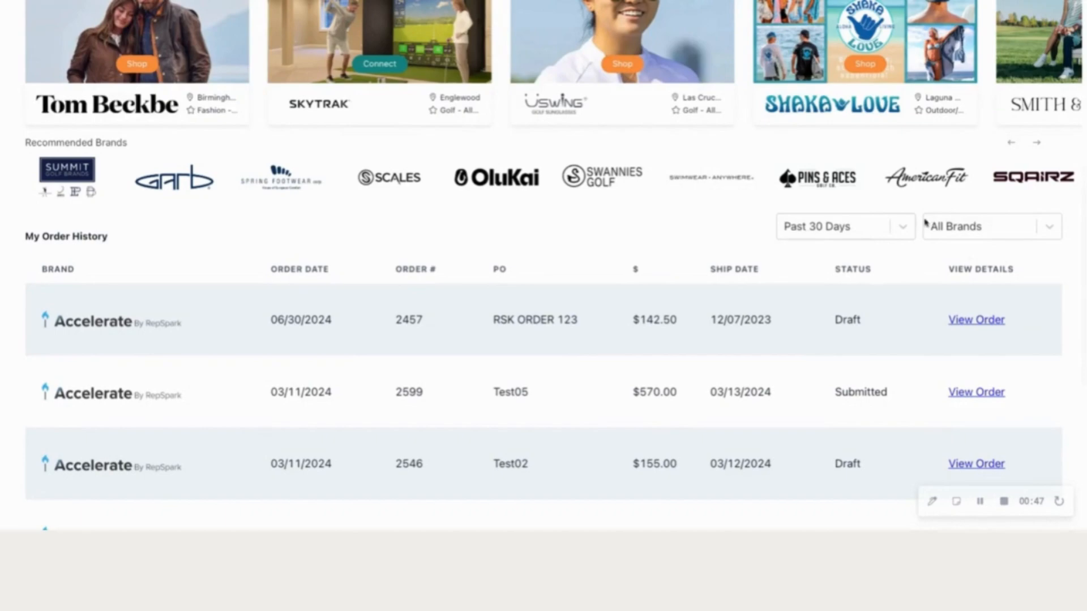
- Check which time periods are available for filtering the dashboard's order history
click(903, 228)
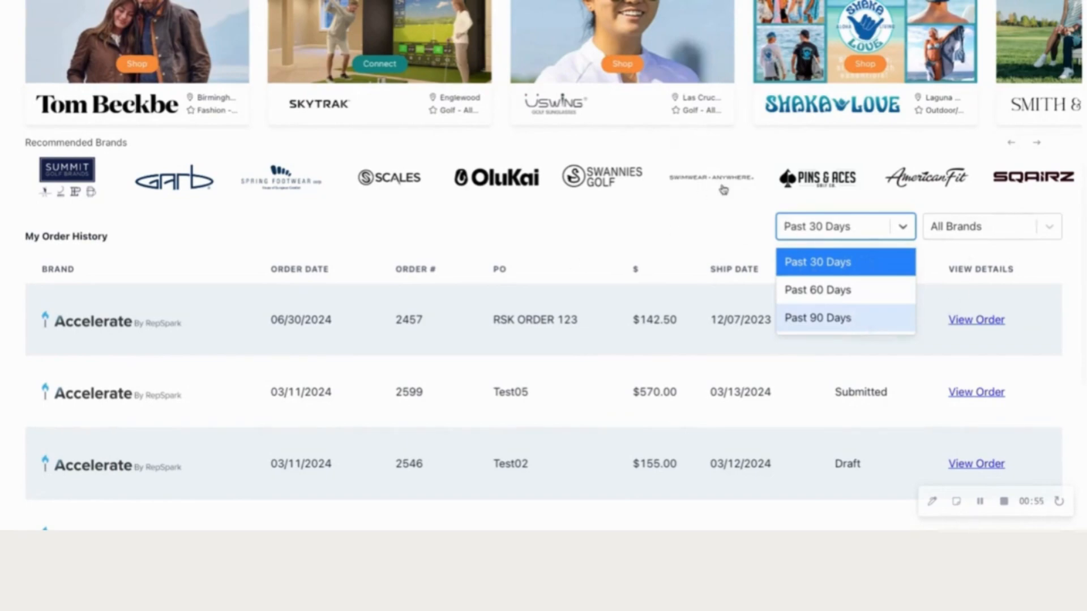
click(714, 219)
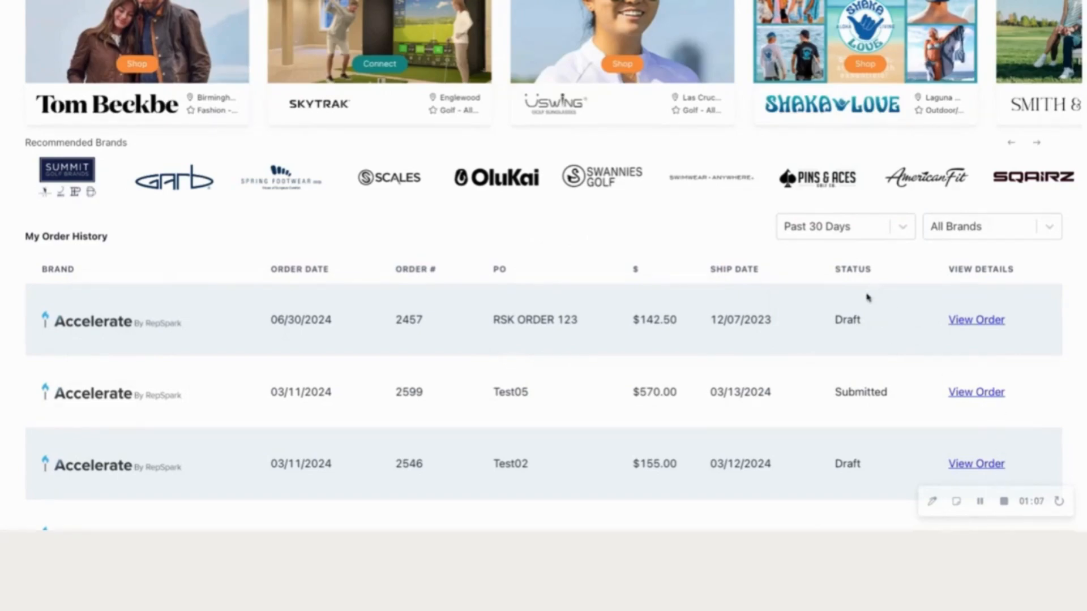
scroll(588, 257, up, 7)
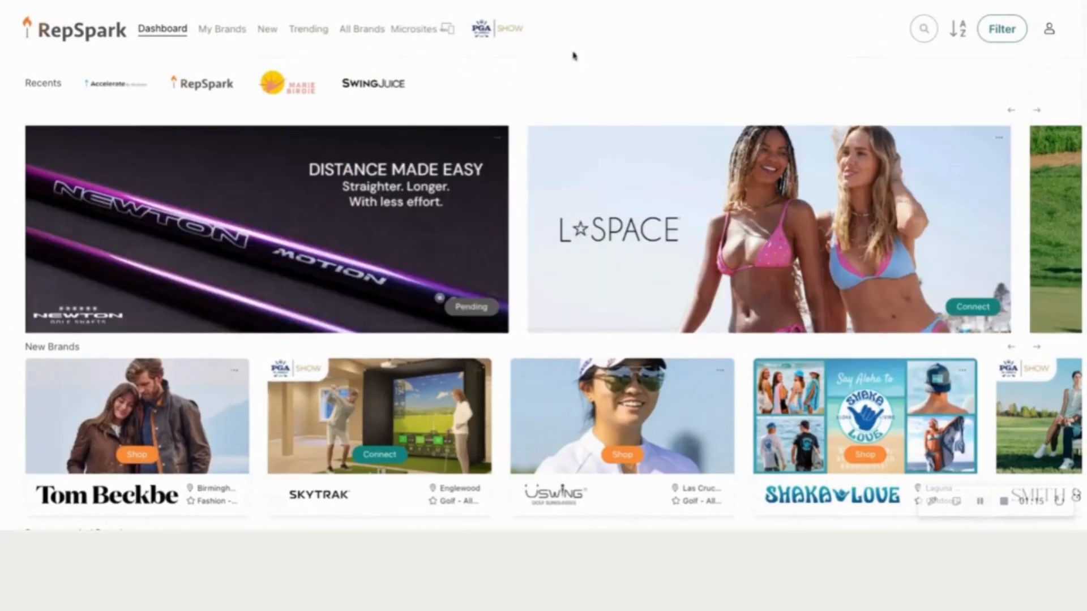
- Search the brands for "clien" and open the My Orders list of the Accelerate shop
click(917, 32)
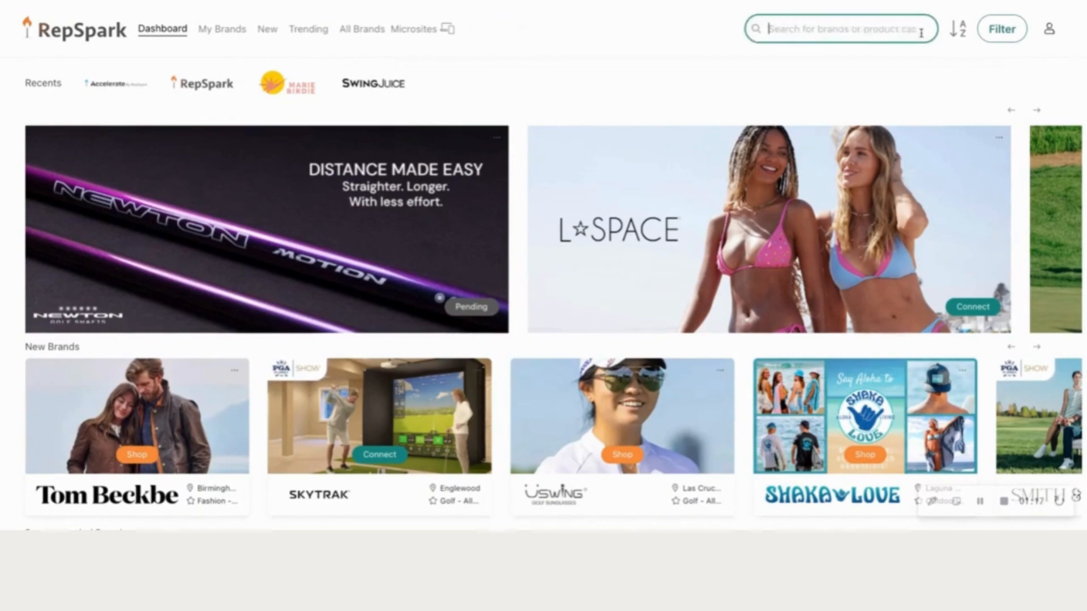
text(clien)
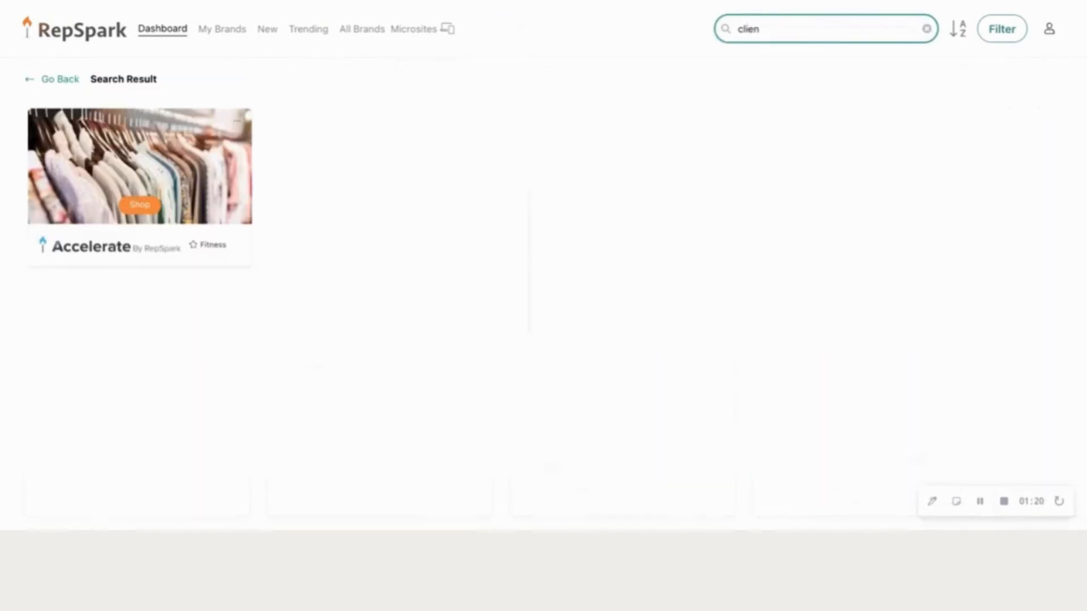
click(140, 206)
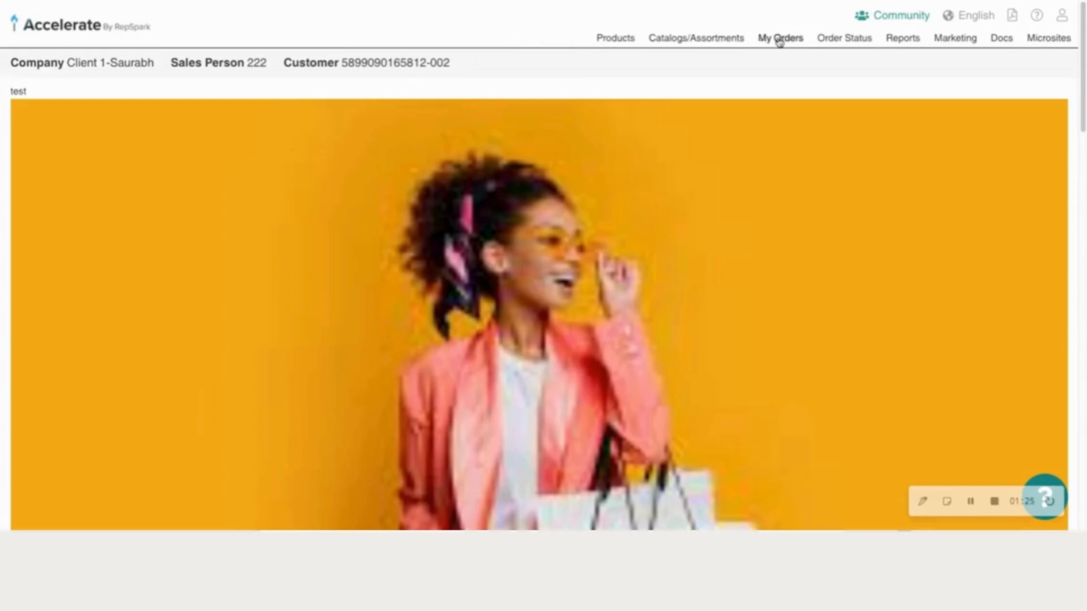
click(779, 39)
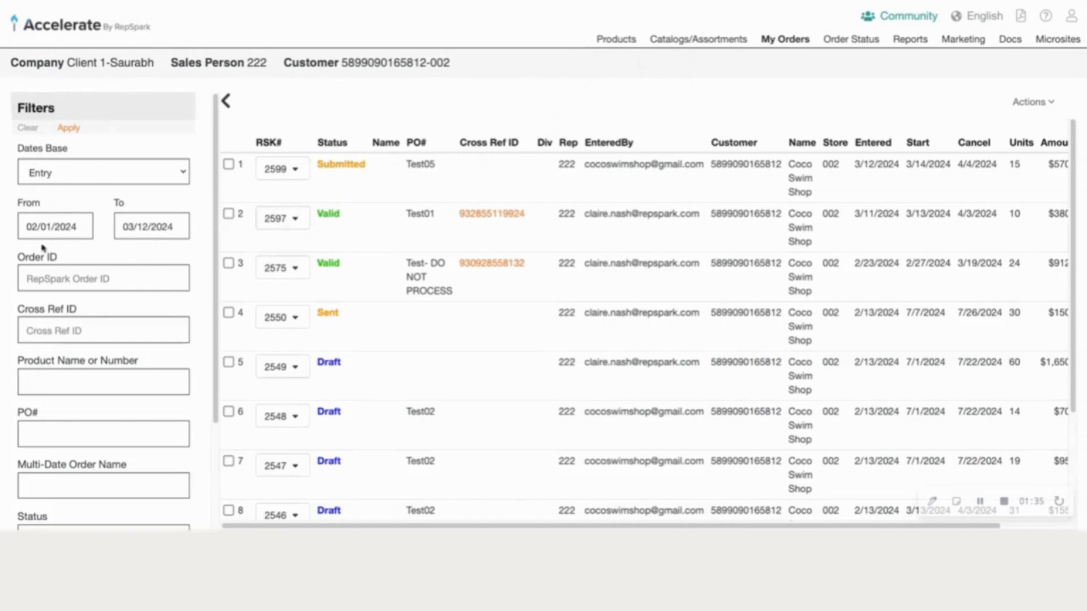
- Review the My Orders filters, choosing 02/01/2024 as the From date and checking the Status filter
click(24, 232)
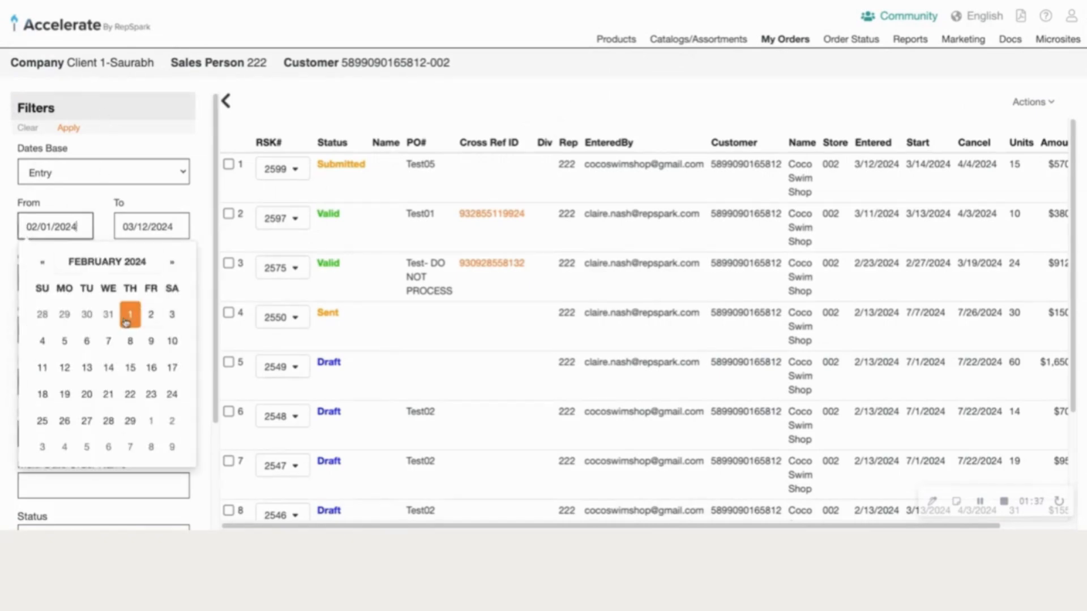
click(130, 317)
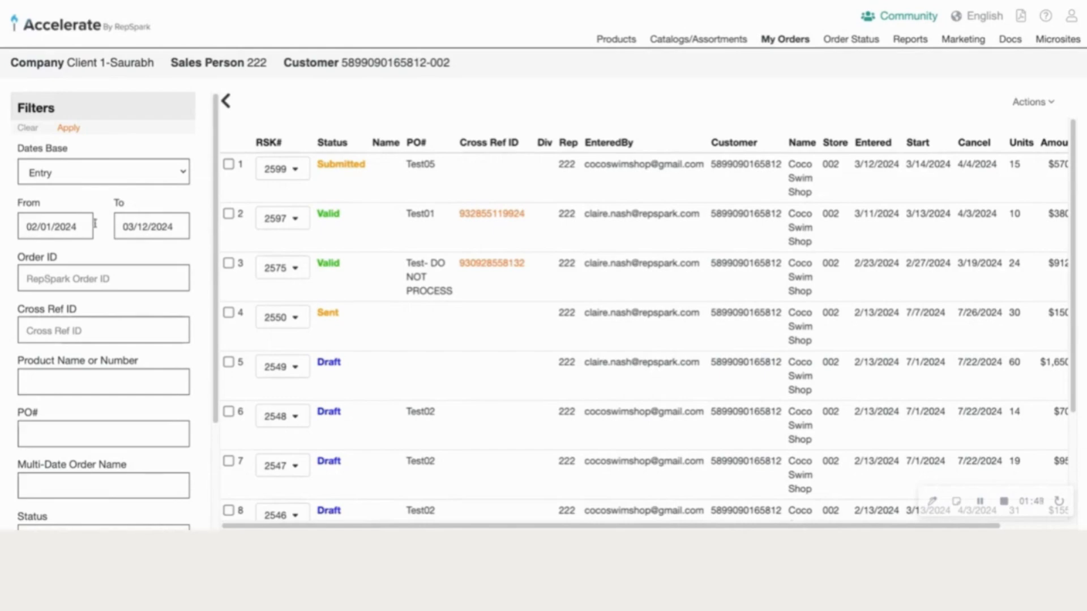
scroll(167, 255, down, 3)
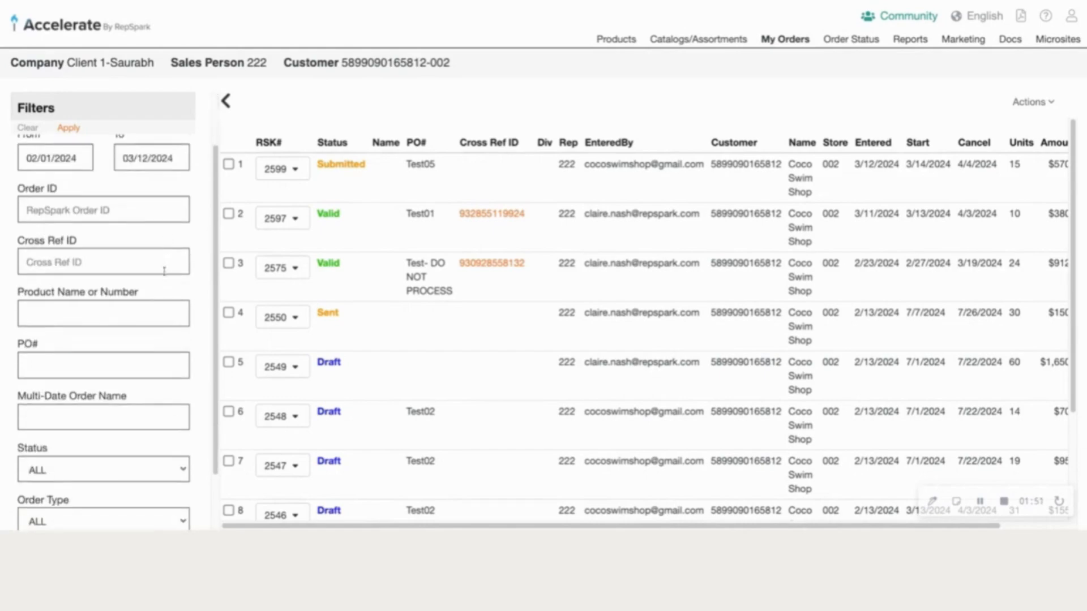
click(36, 405)
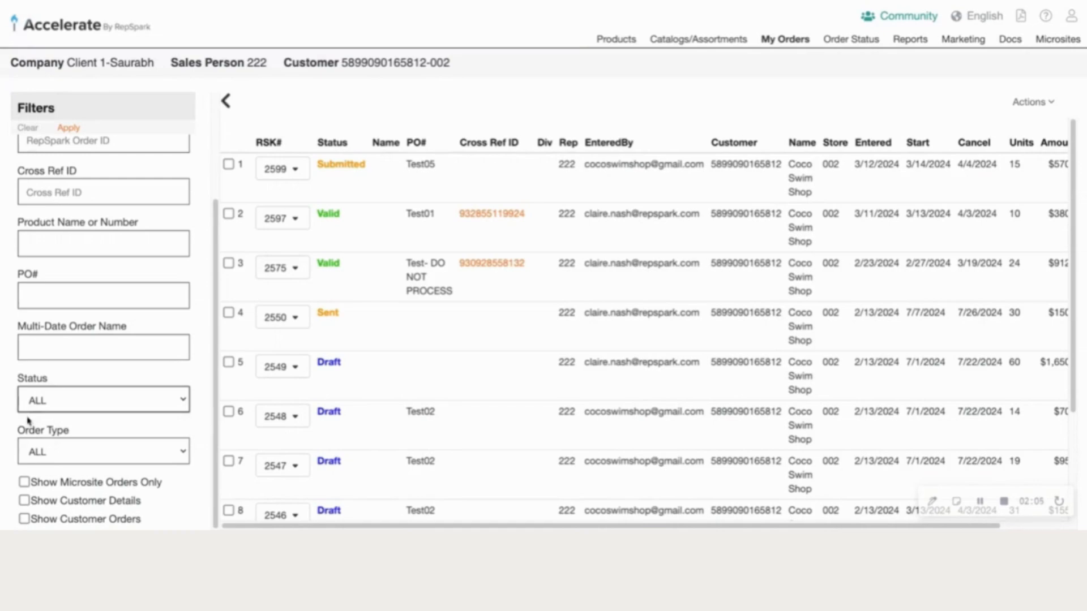
scroll(108, 347, up, 5)
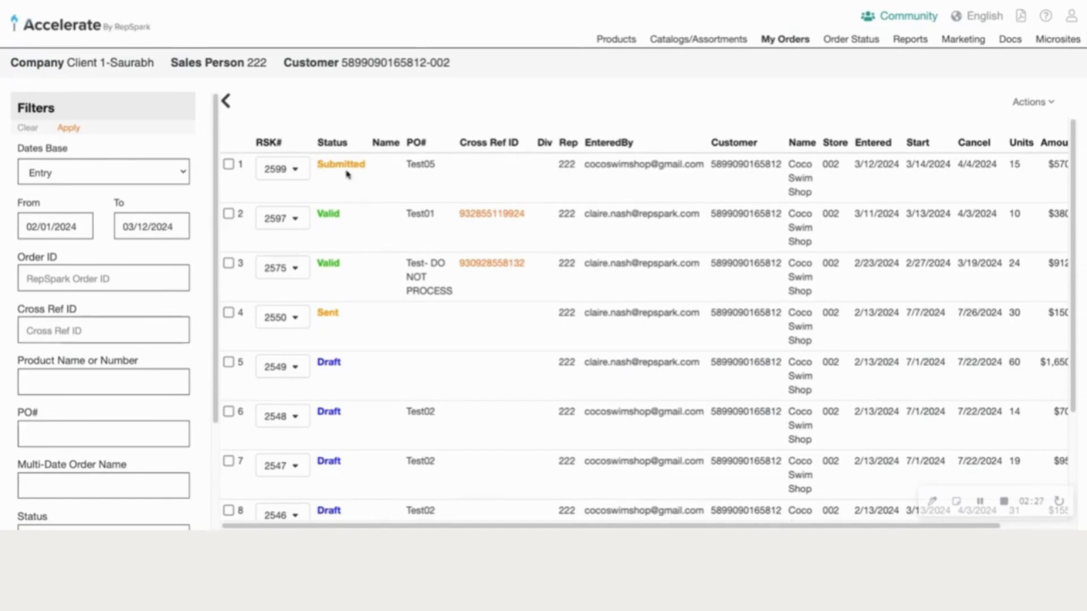
- Check the actions available for the submitted order with PO Test05 and the valid order with PO Test01
click(288, 170)
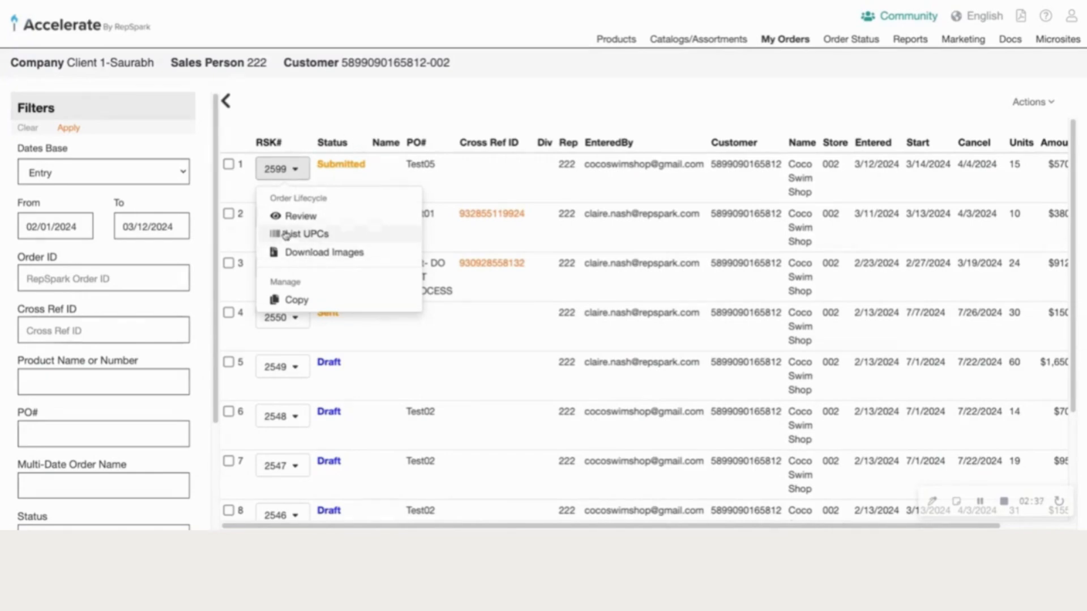
click(392, 114)
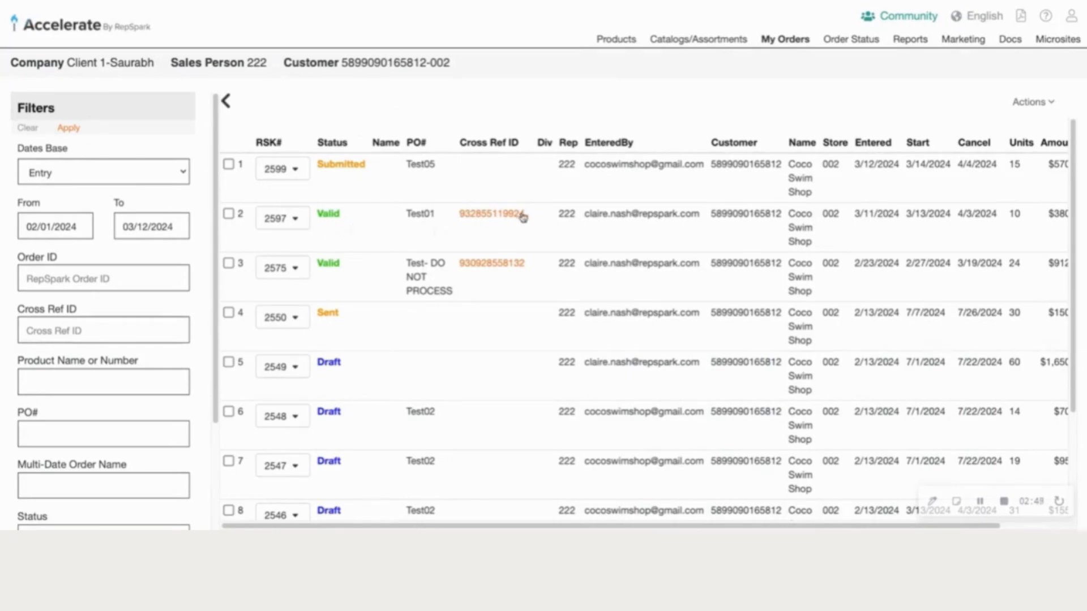
click(295, 220)
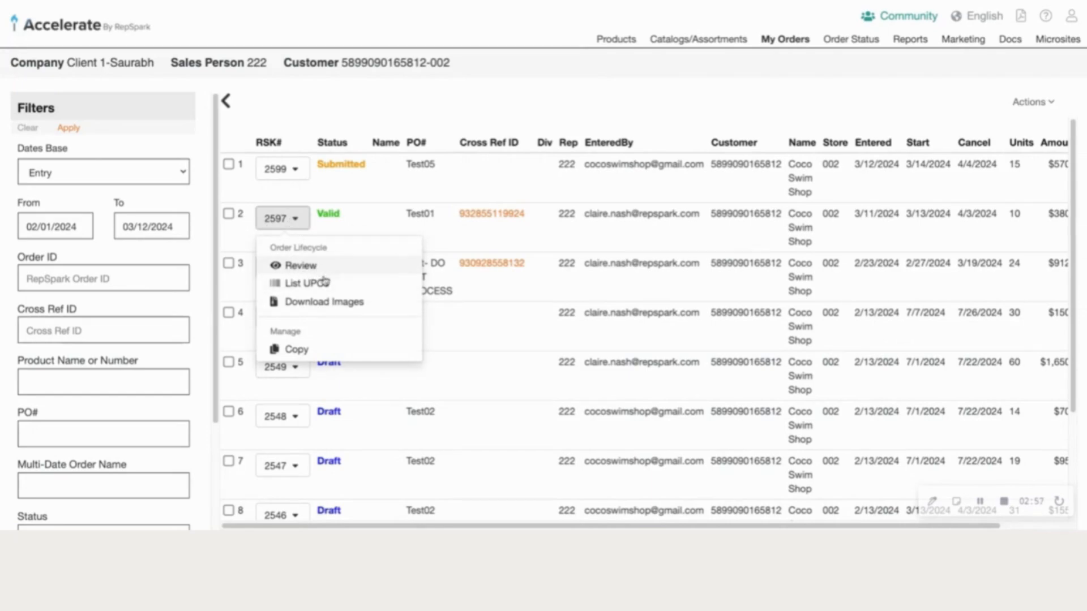
click(383, 219)
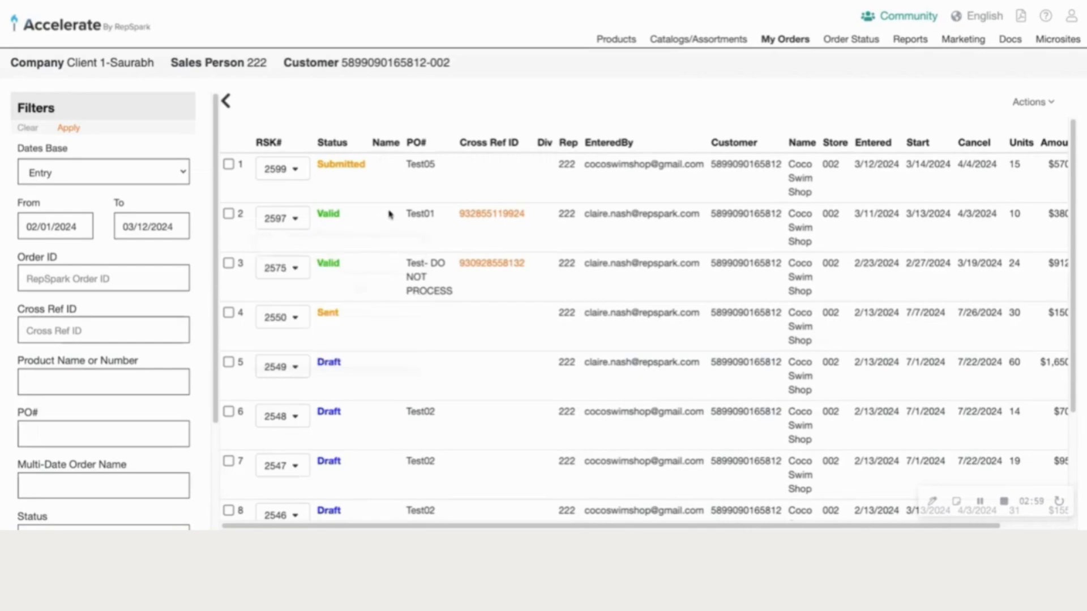
- Check the actions available for the first draft order with PO Test02
scroll(453, 318, down, 2)
scroll(453, 318, down, 1)
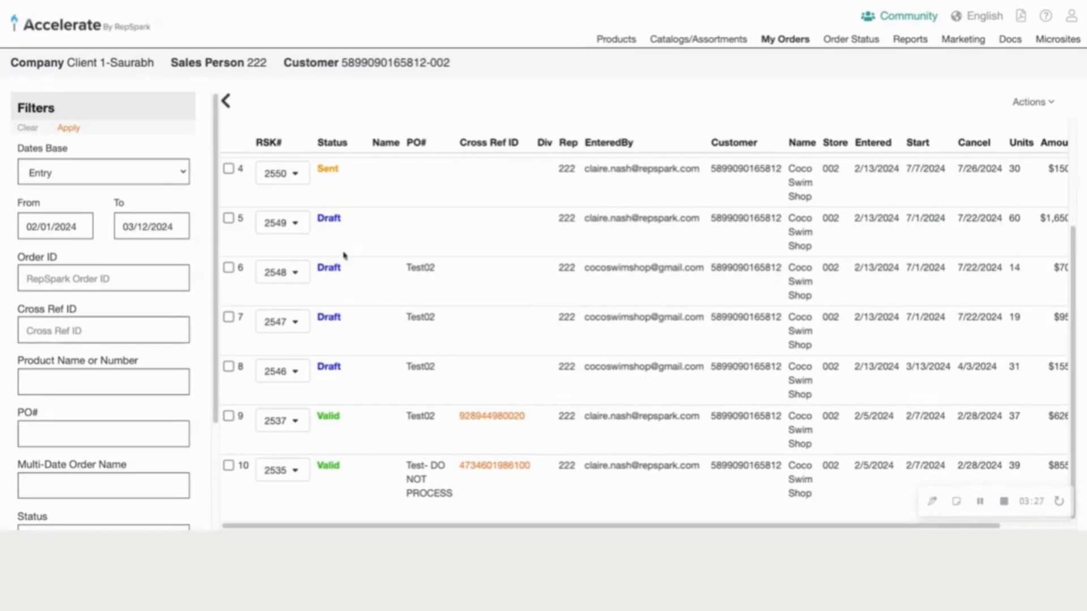
click(295, 273)
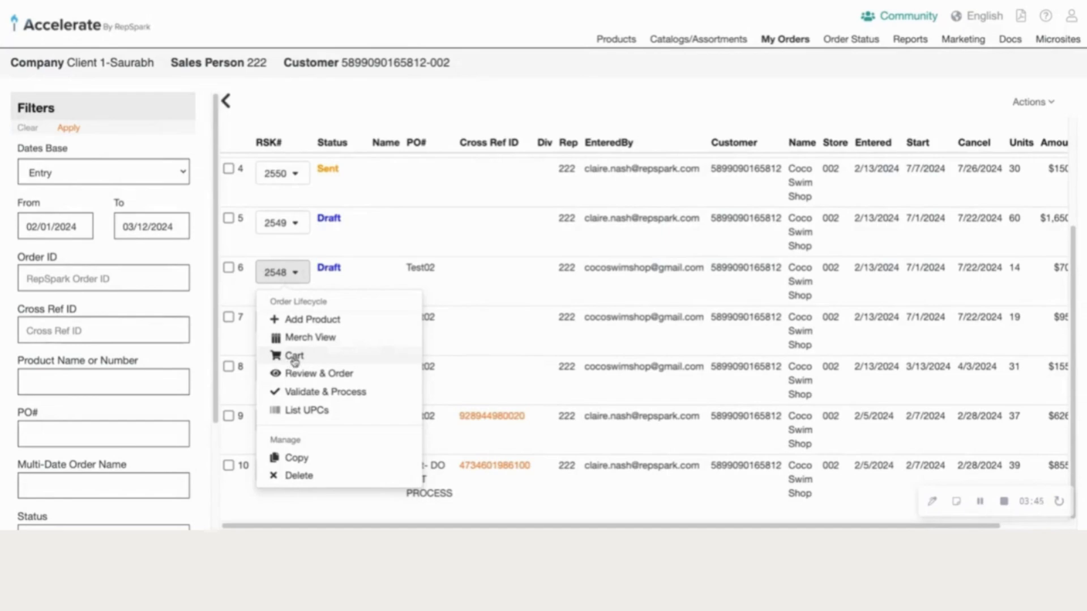
click(293, 274)
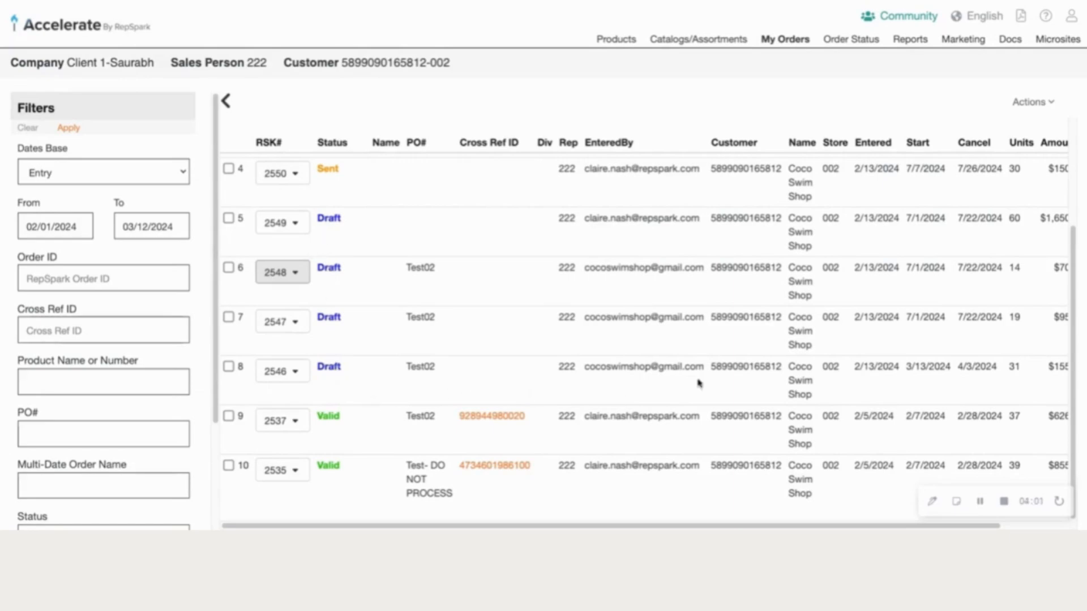
scroll(703, 337, up, 3)
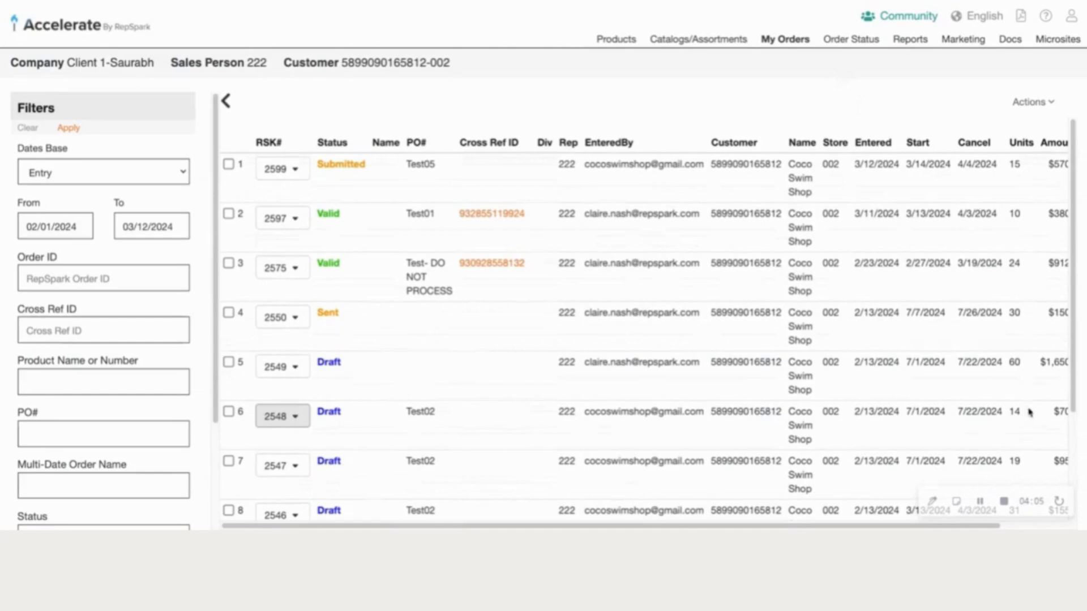
click(1005, 510)
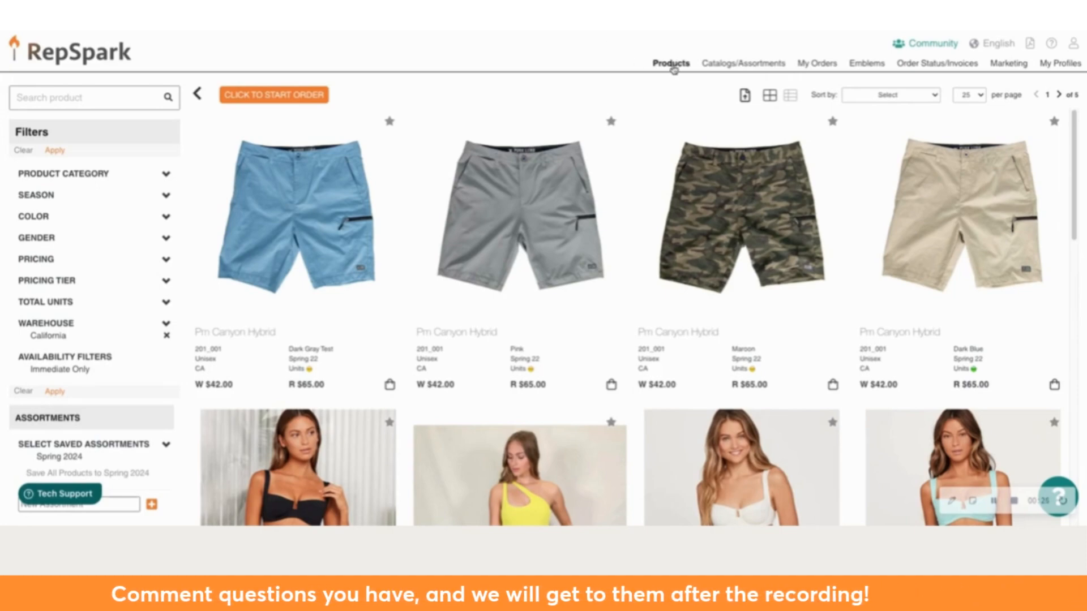
- Open the RepSpark shop's order list and copy the submitted order with PO Assortment Order
click(811, 65)
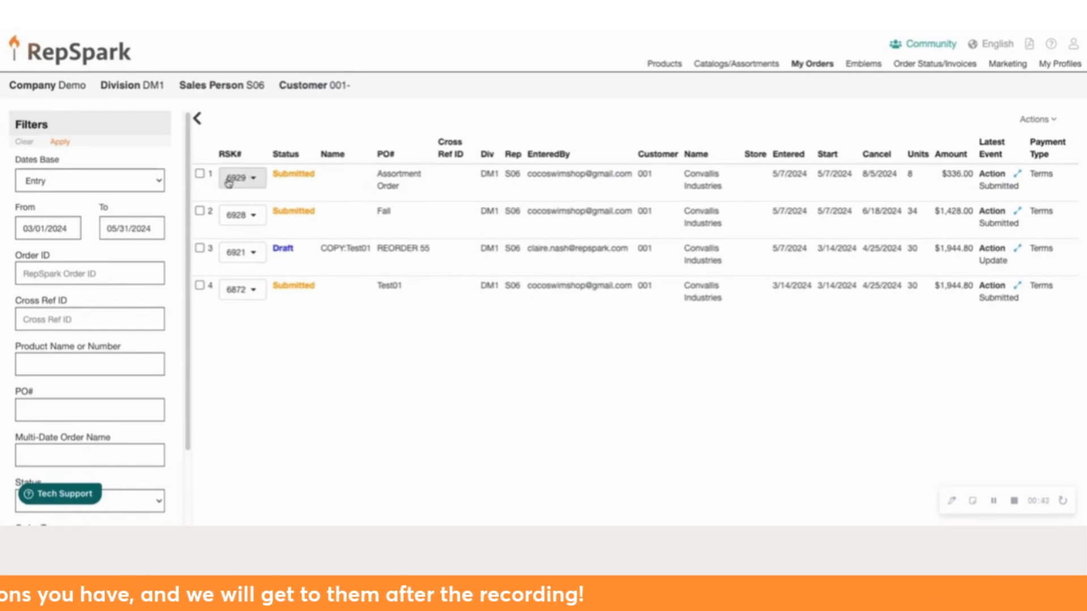
click(253, 181)
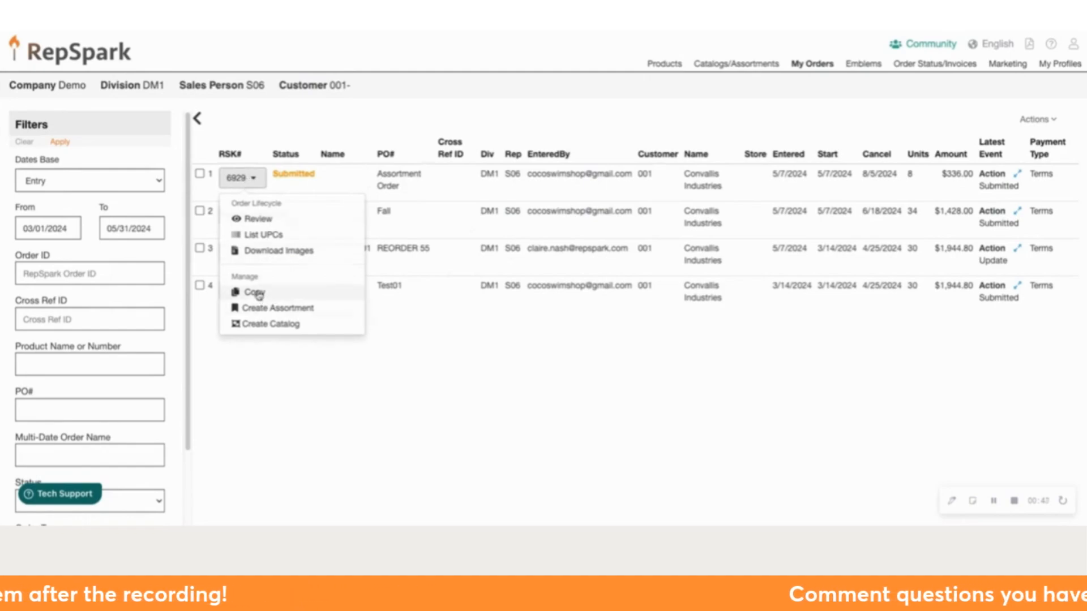
click(255, 292)
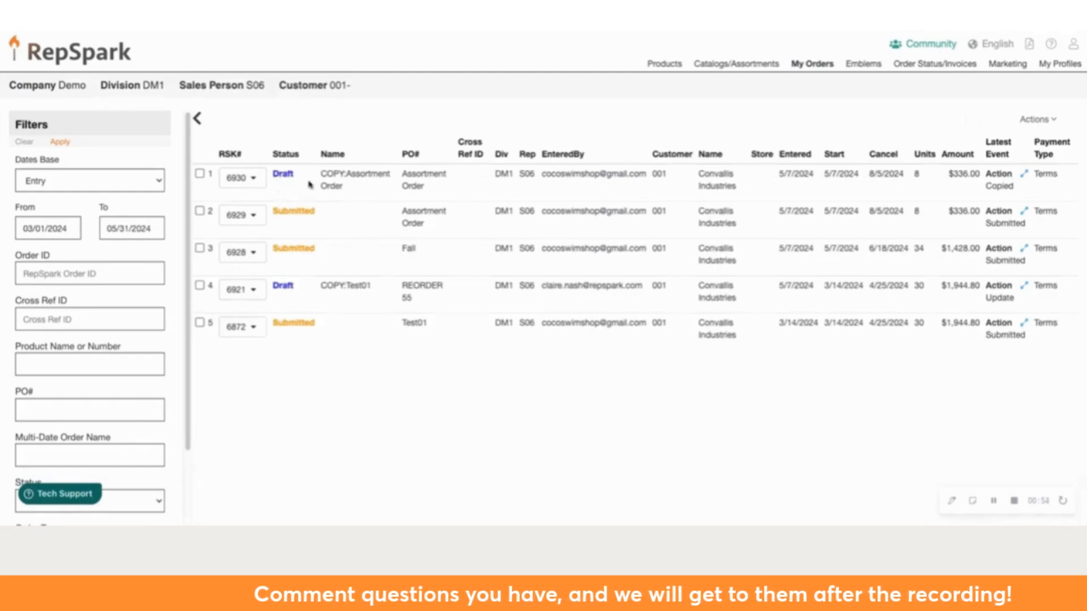
- Validate and process the draft copy of the Assortment Order, and dismiss the order confirmation
click(242, 177)
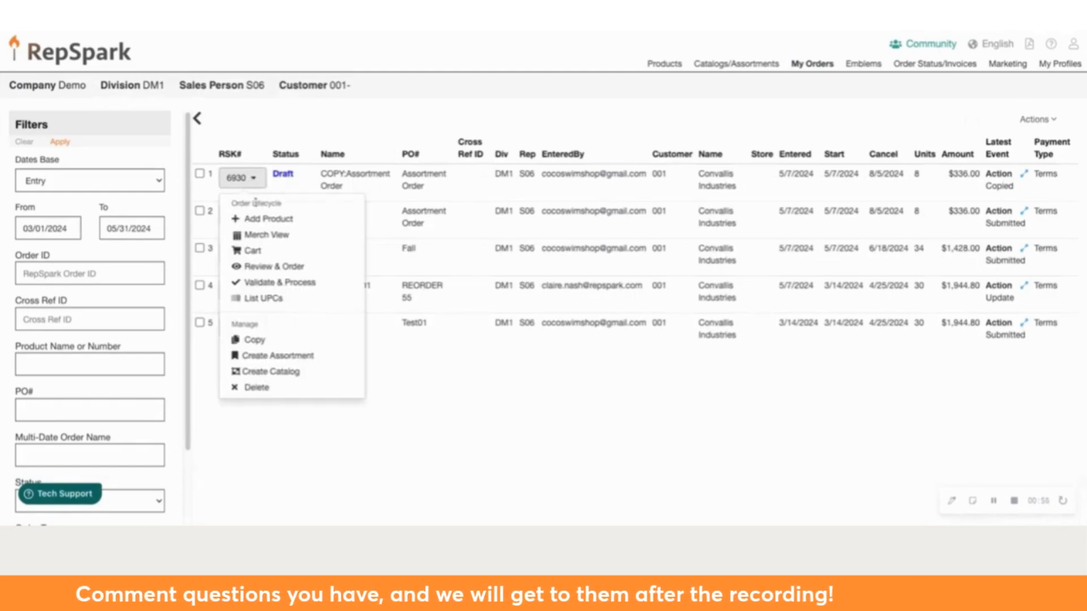
click(277, 283)
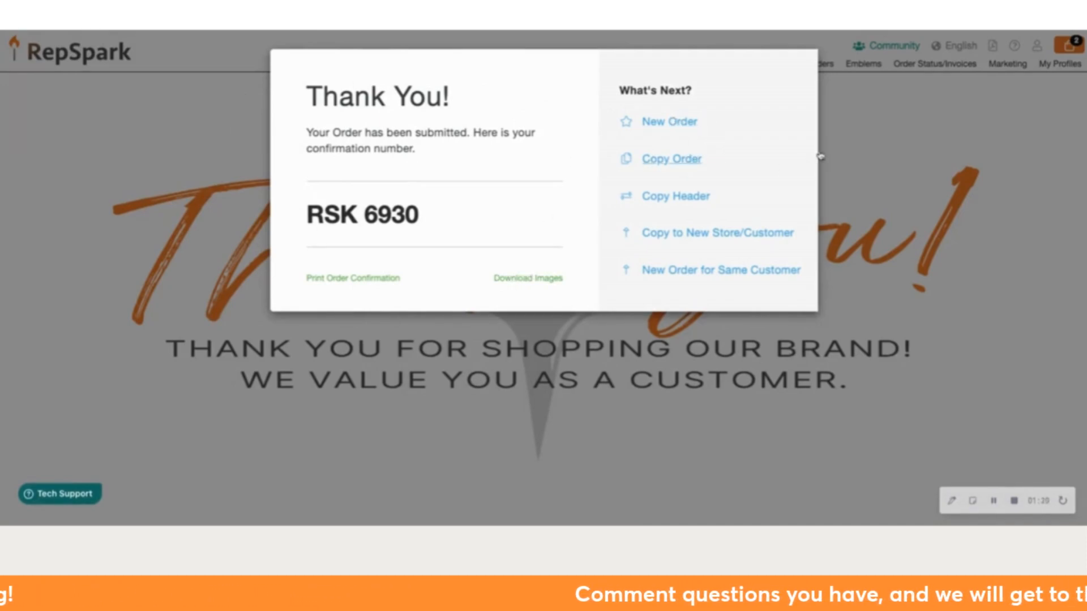
click(898, 136)
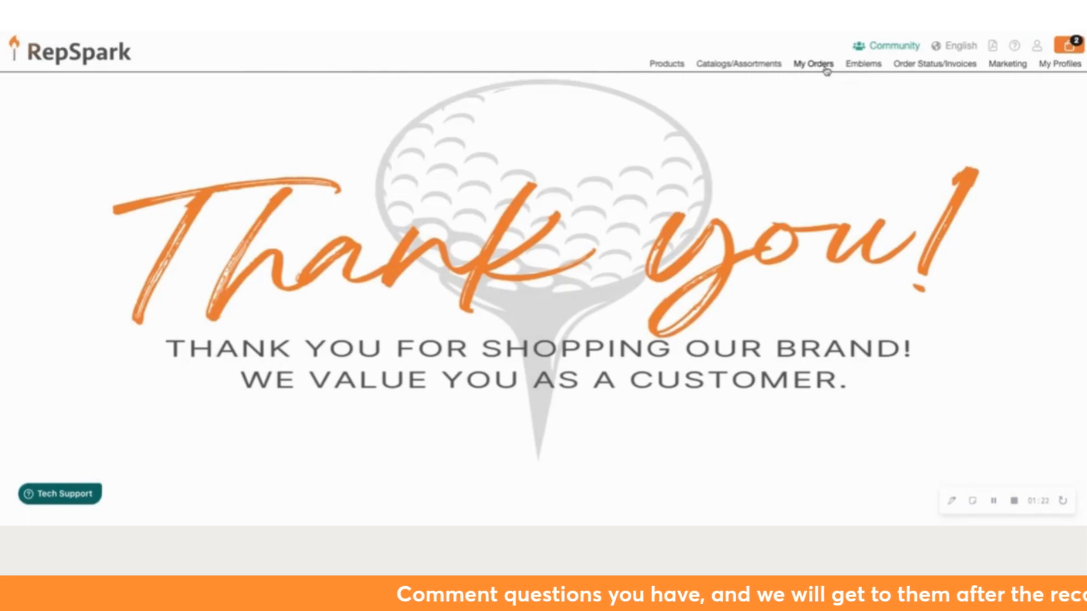
- Return to the order list and copy the submitted order with PO Fall
click(821, 65)
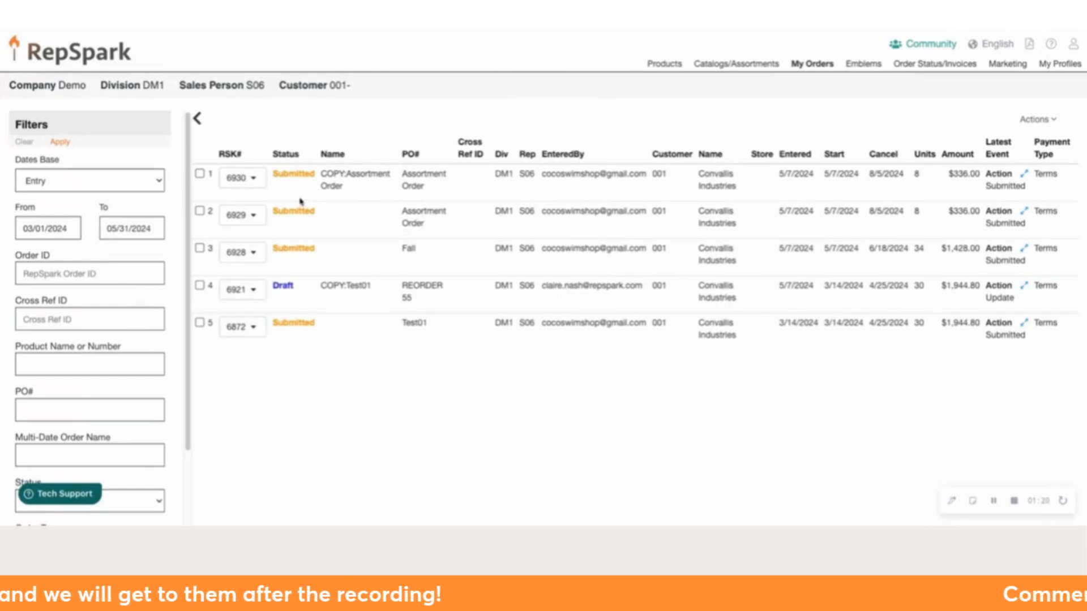
click(238, 259)
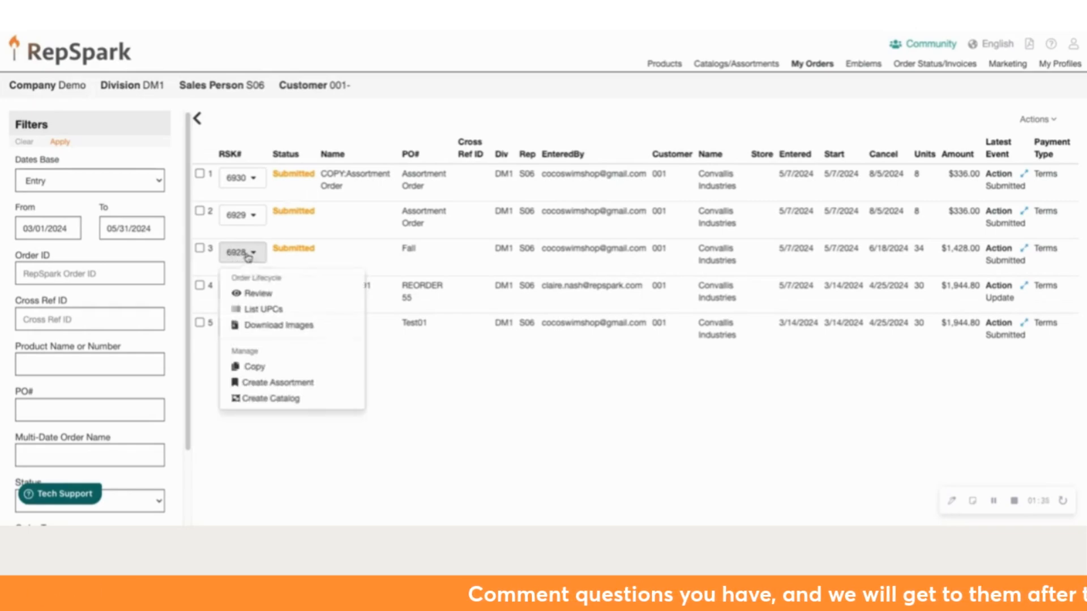
click(257, 368)
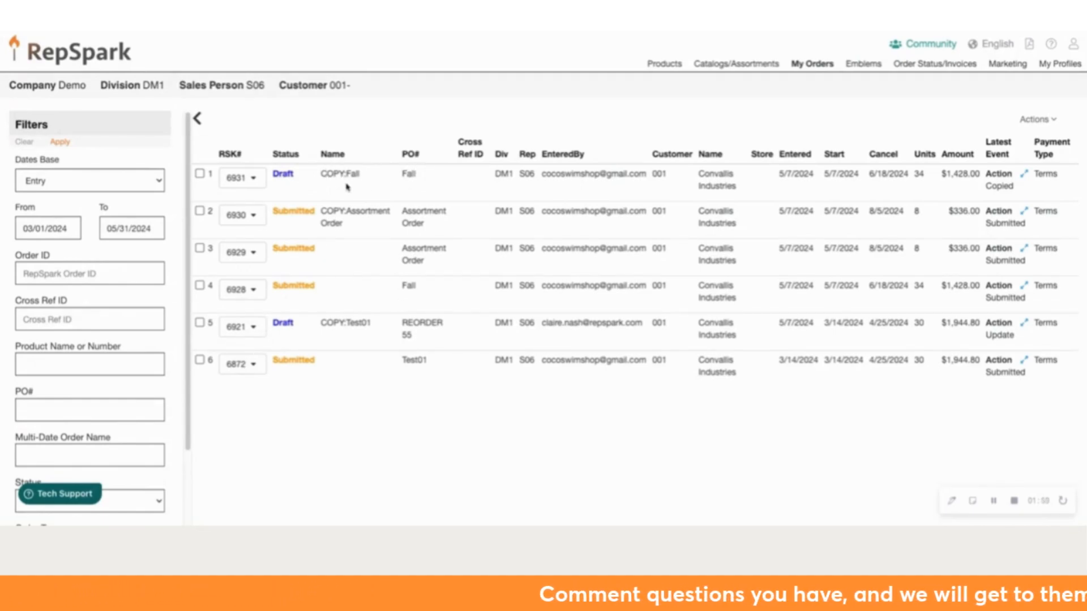
- Open the cart of the draft copy of the Fall order and review its products and quantities
click(260, 181)
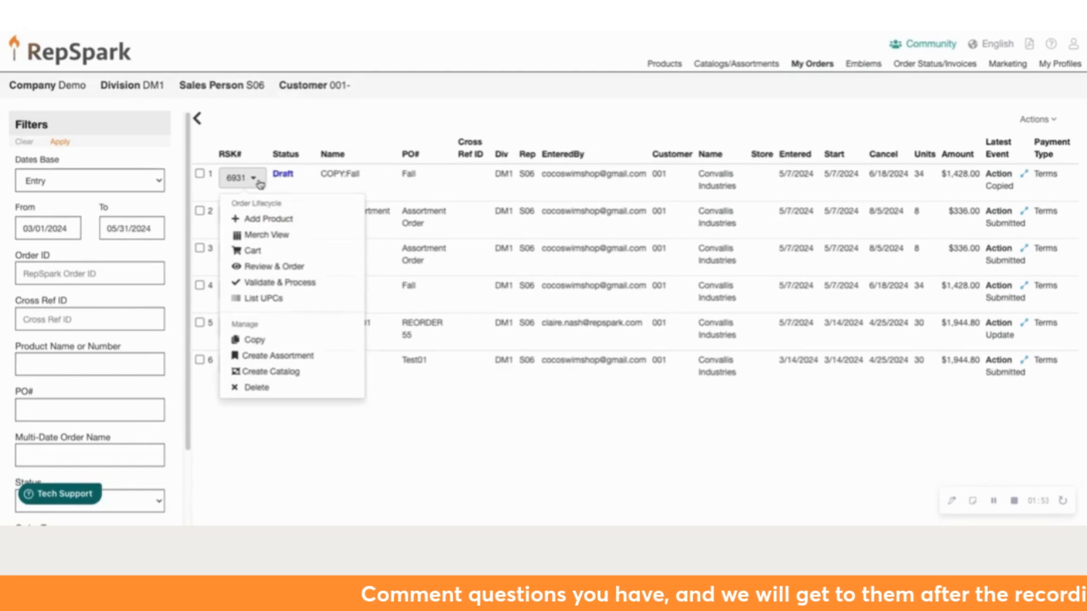
click(257, 255)
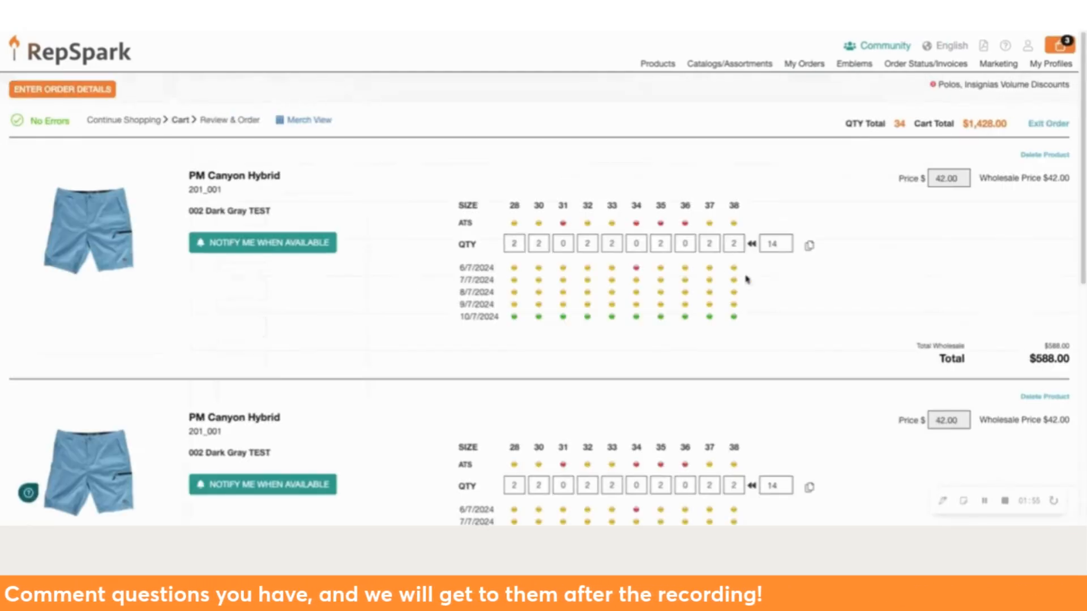
scroll(390, 316, down, 3)
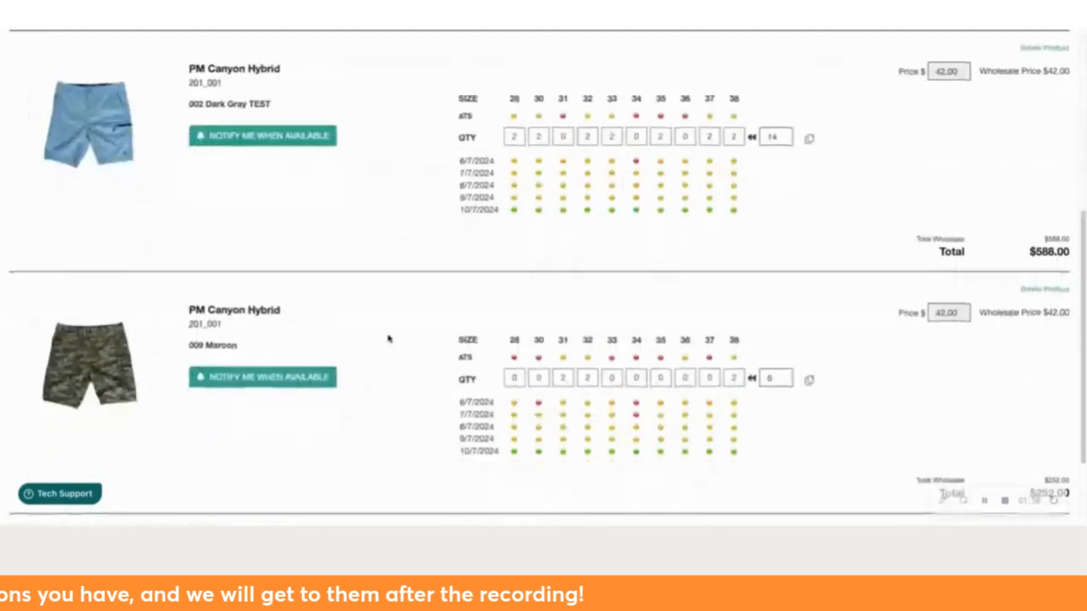
scroll(398, 395, down, 2)
scroll(417, 316, up, 10)
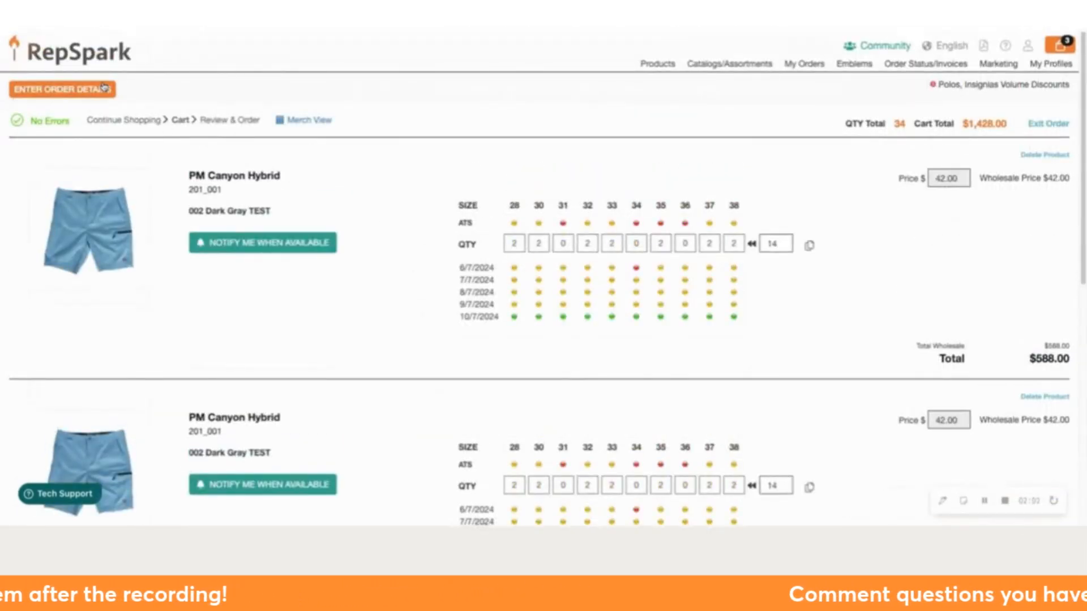
- Change the draft's purchase order to "Fall/ refill order" in the order details and save them
click(69, 92)
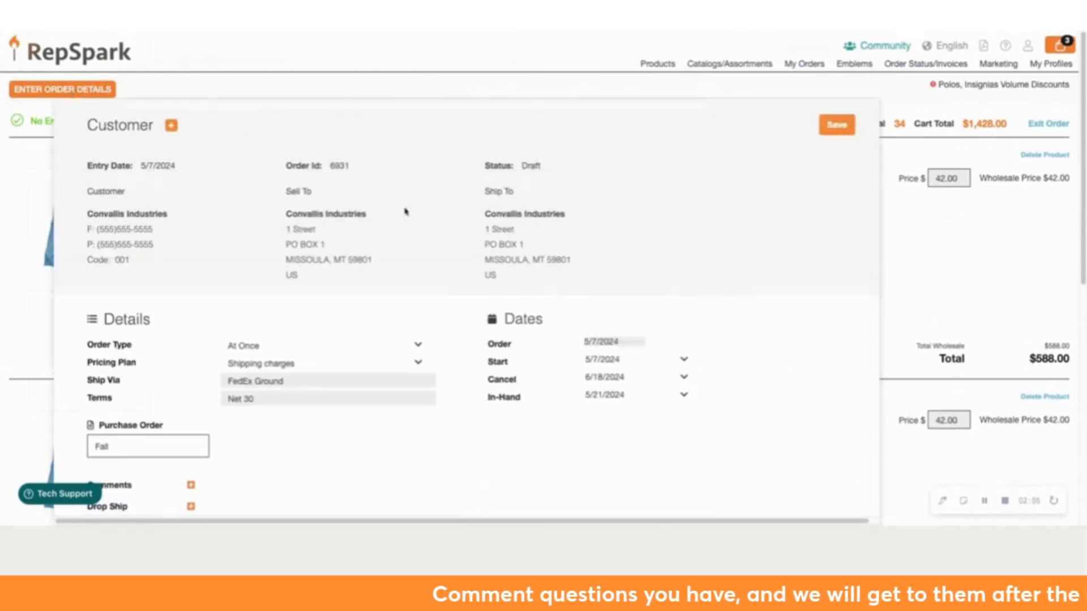
click(117, 448)
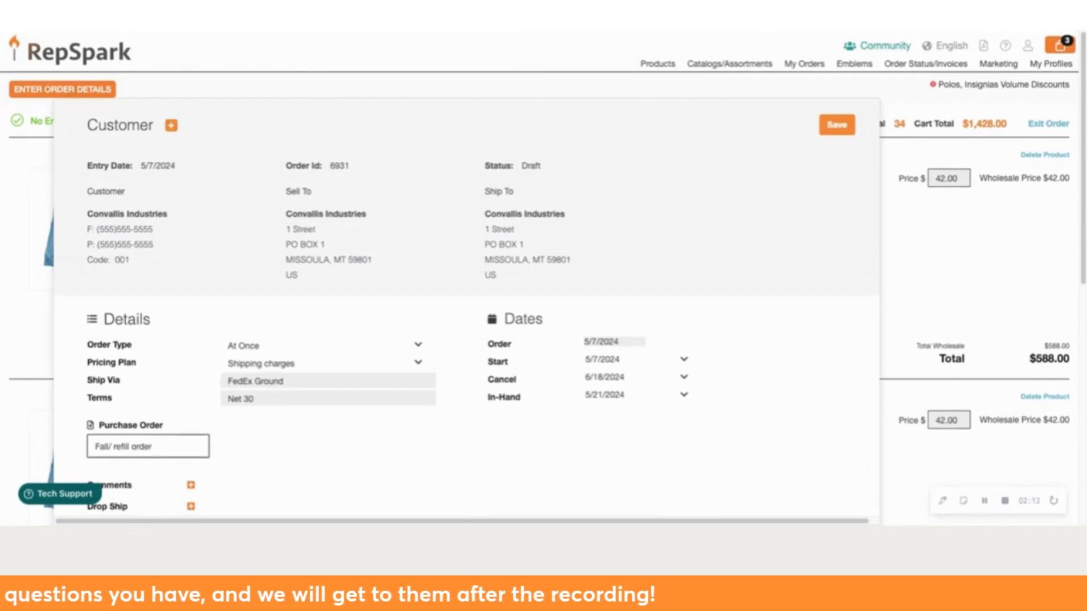
click(836, 125)
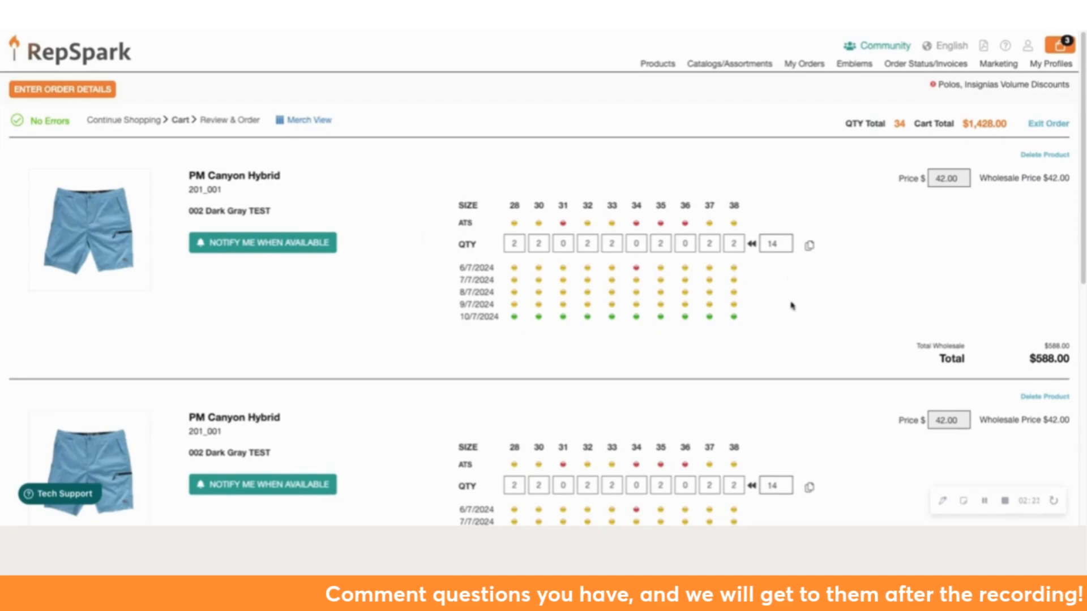
- Set the size 35 quantity to 0 for both PM Canyon Hybrid 002 Dark Gray TEST lines
click(665, 242)
text(0)
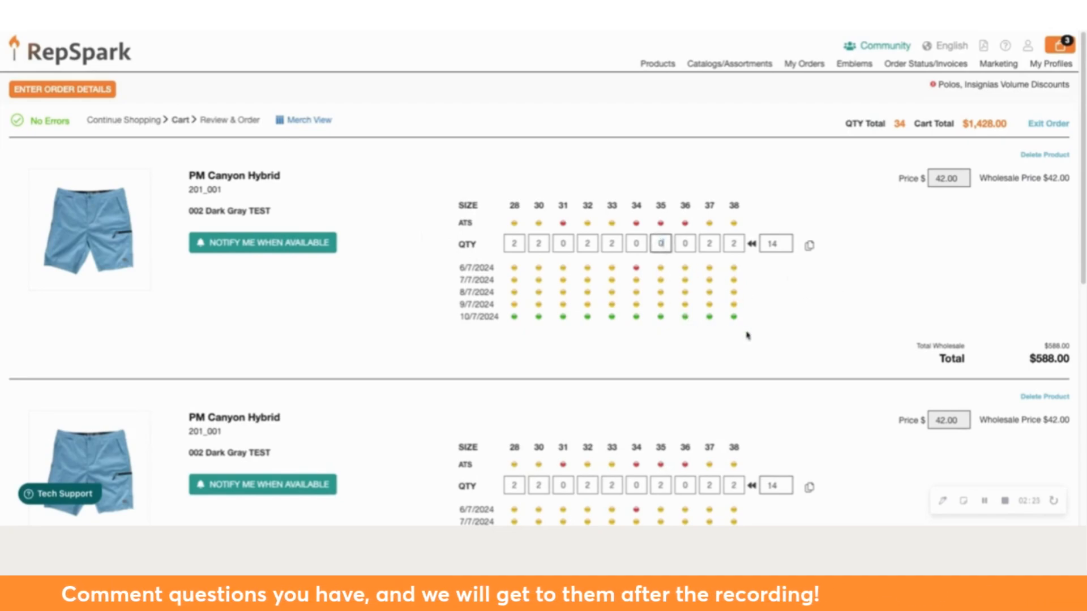
scroll(826, 323, down, 1)
scroll(829, 322, down, 2)
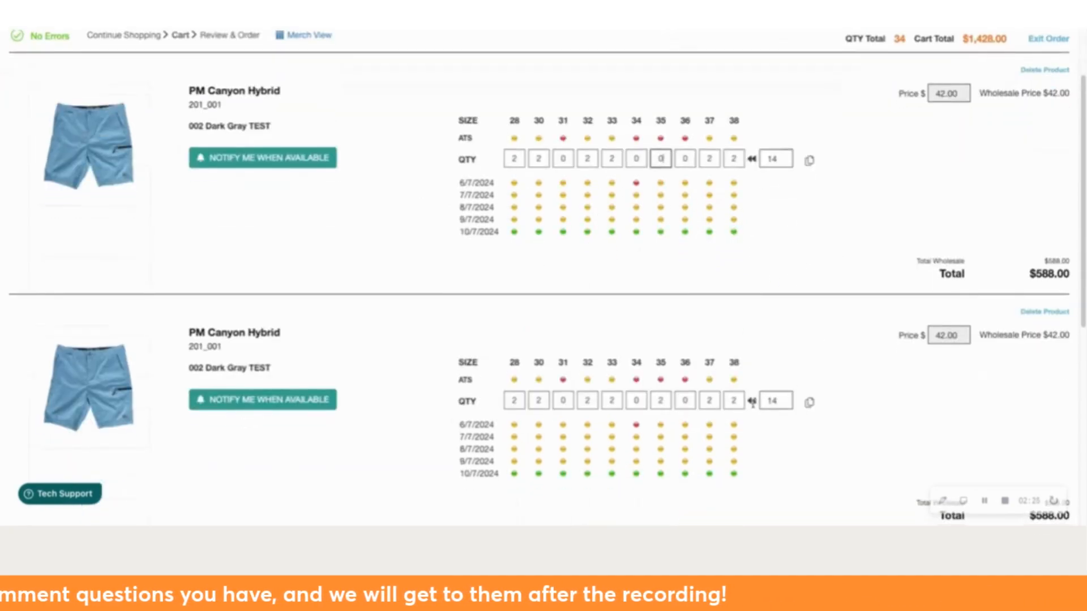
click(663, 401)
text(0)
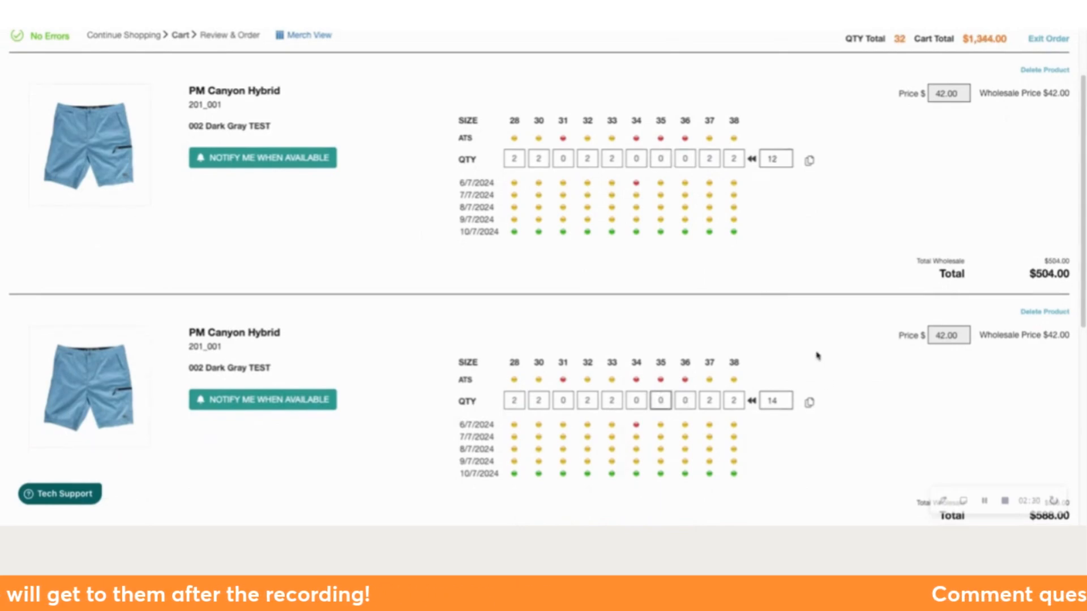
- Check out and process the Fall refill order, and dismiss the order confirmation
scroll(815, 354, up, 2)
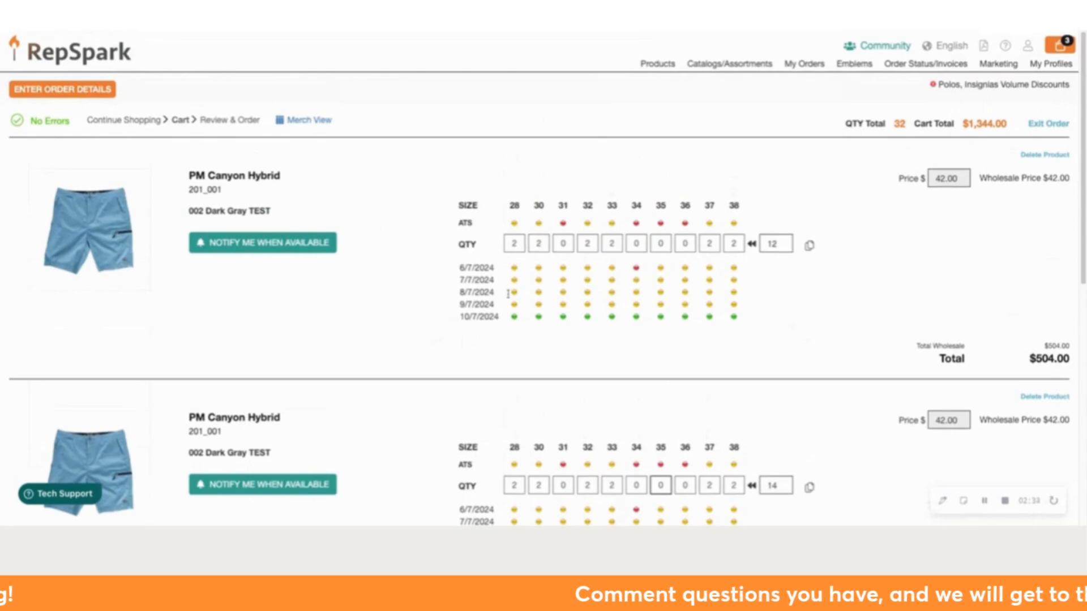
scroll(808, 342, down, 8)
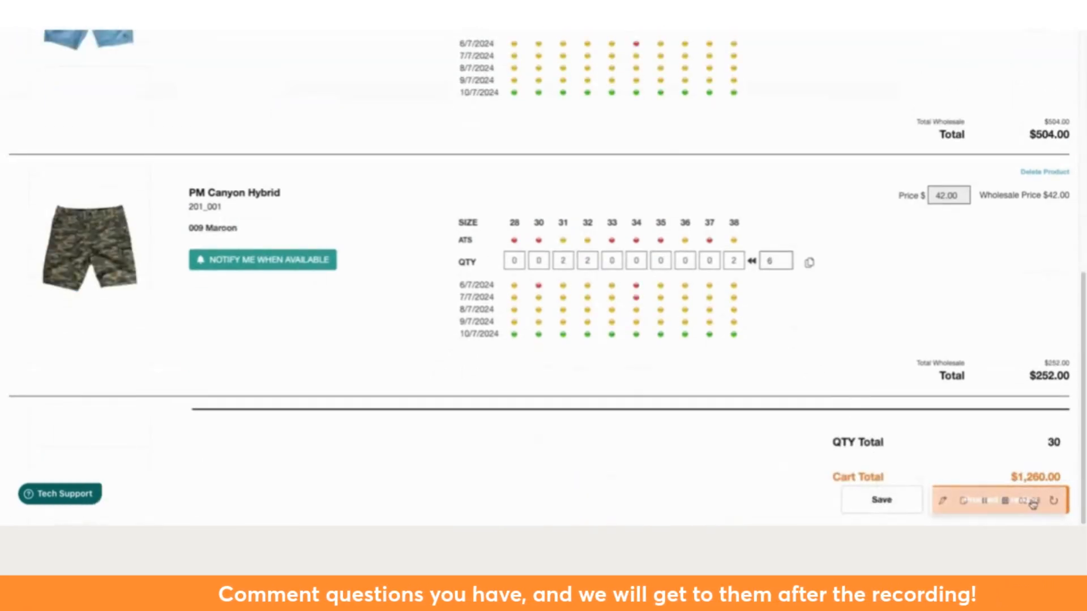
click(1040, 504)
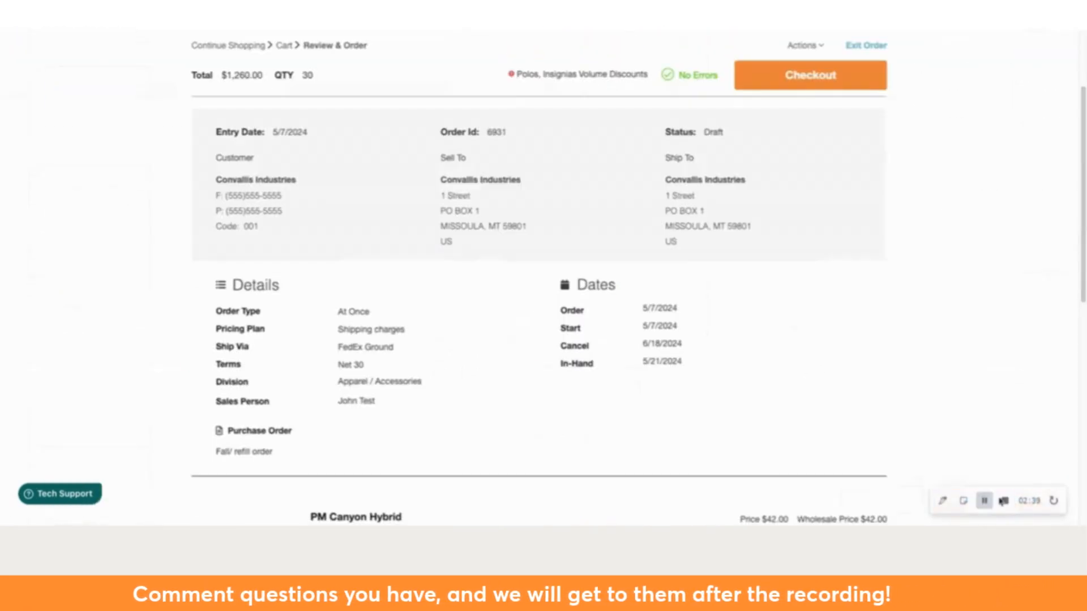
click(813, 85)
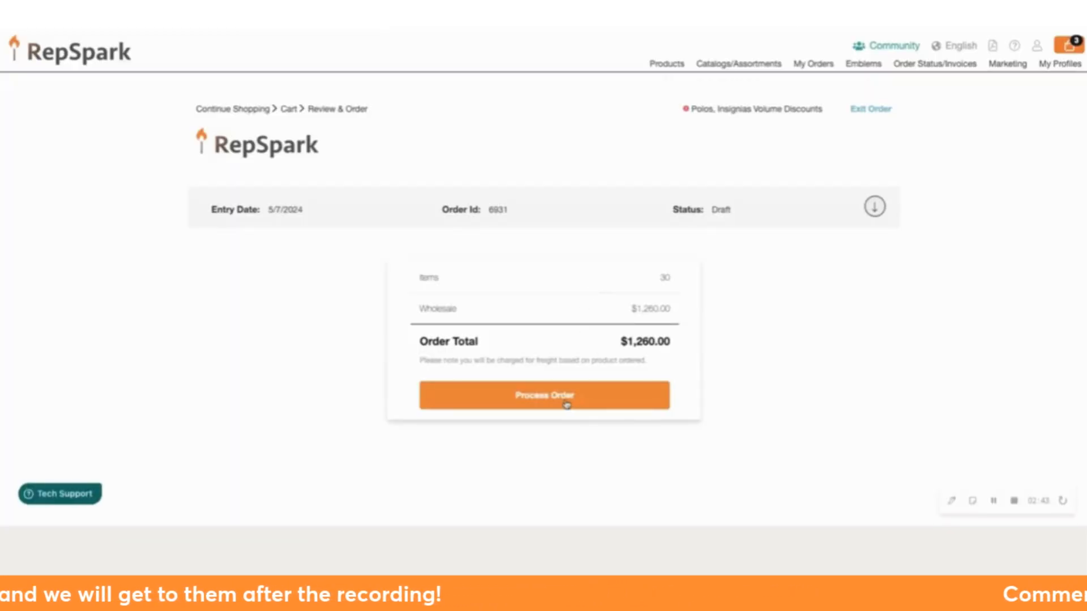
click(566, 404)
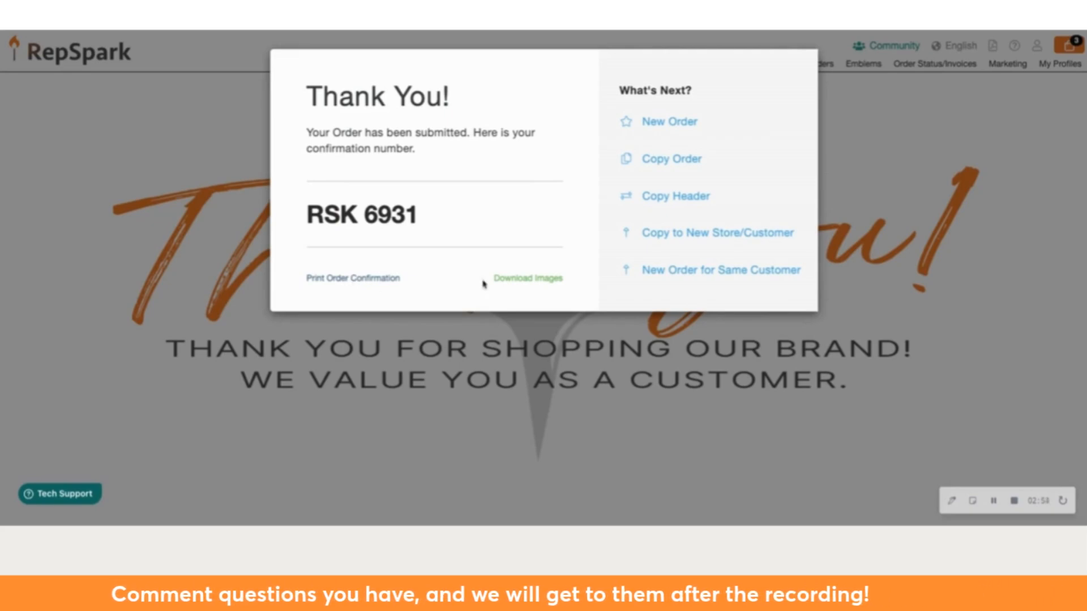
click(529, 281)
click(932, 144)
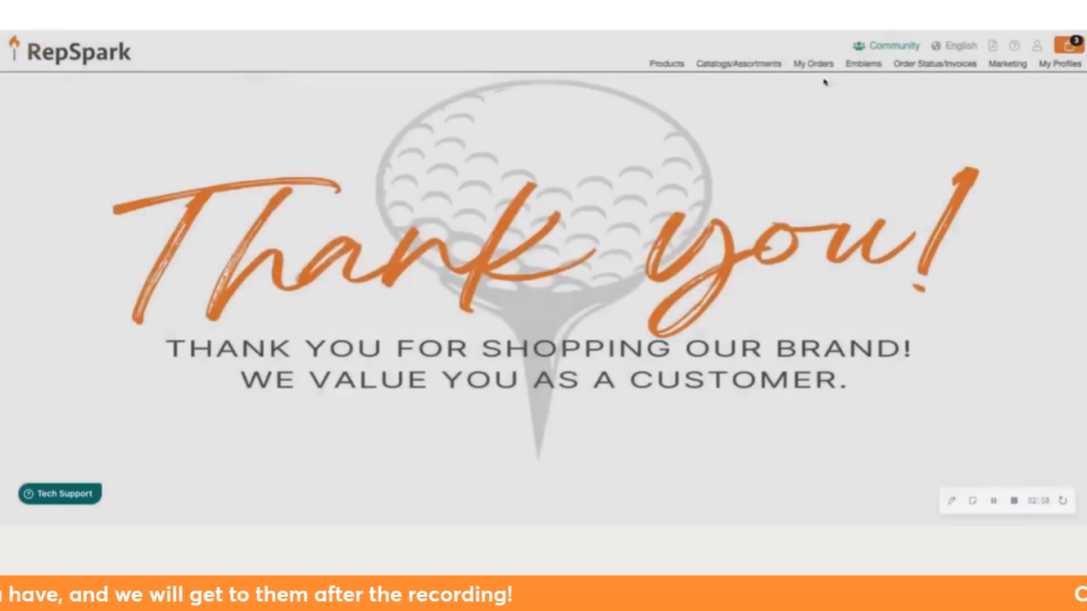
- Check the order list for the submitted refill order, and return to the product catalog
click(666, 65)
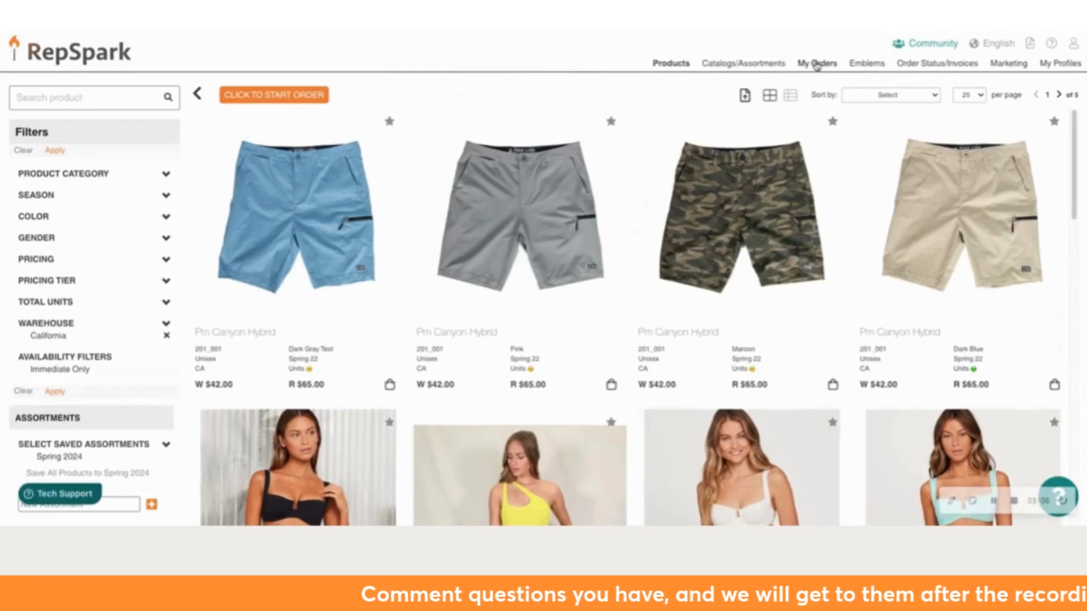
click(817, 66)
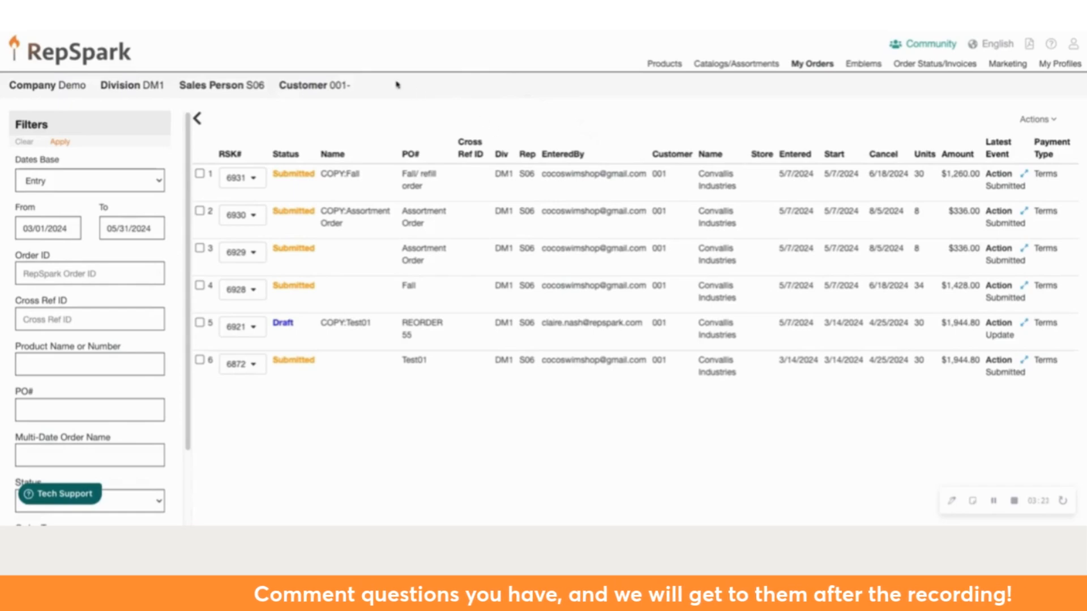
click(661, 64)
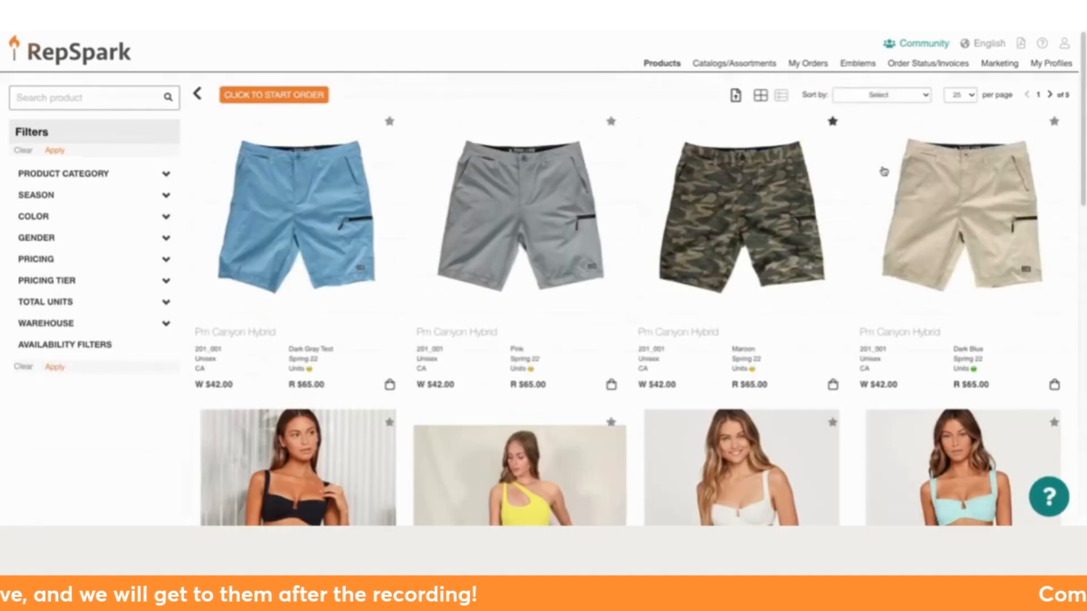
click(1013, 501)
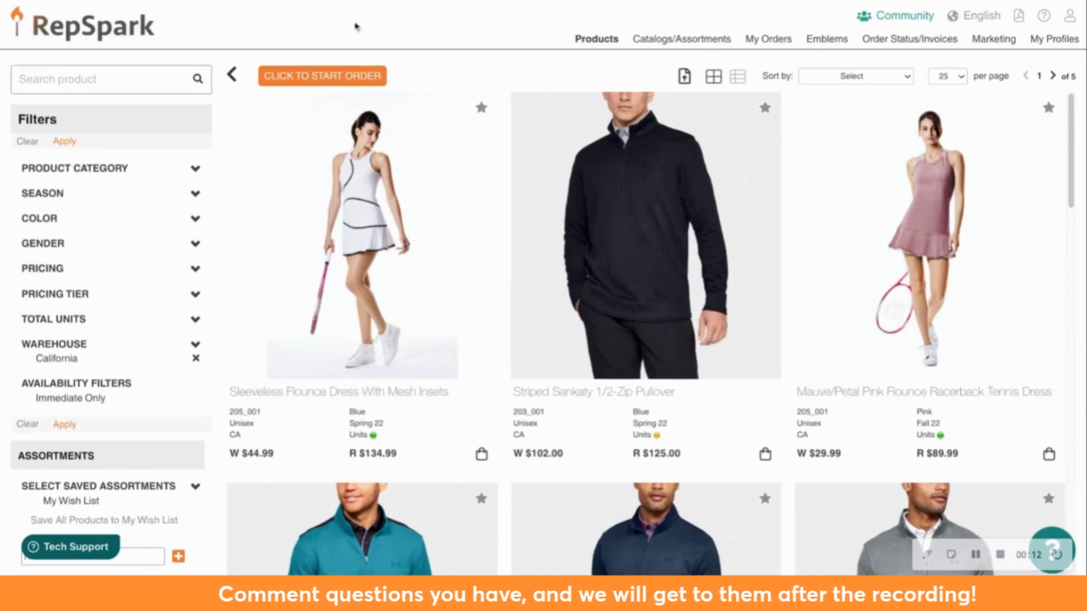
- Start a new order with the purchase order Test01 and save the order details
click(358, 80)
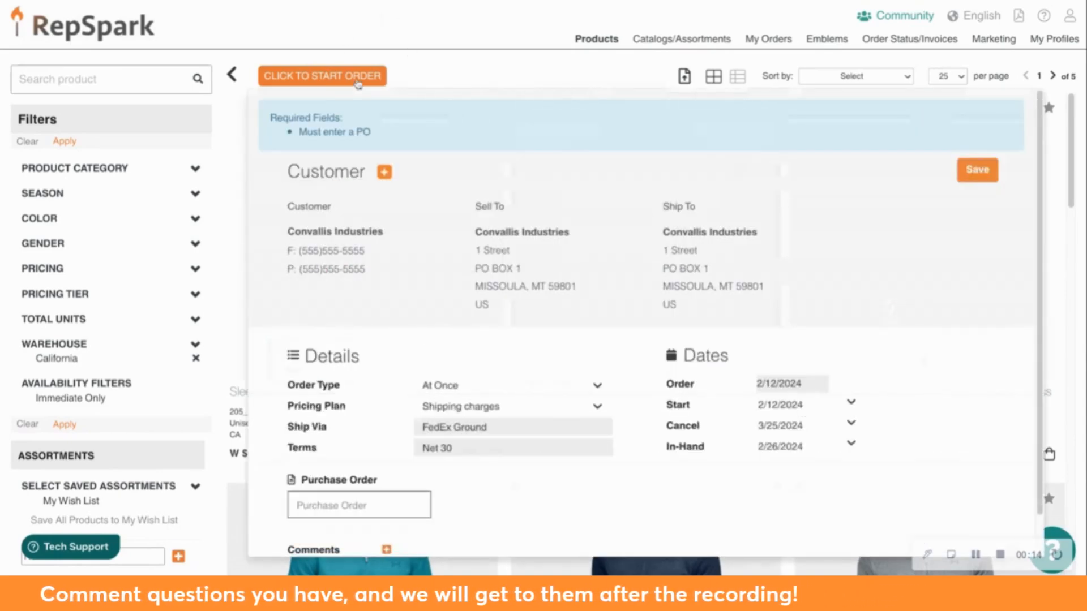
scroll(470, 186, down, 1)
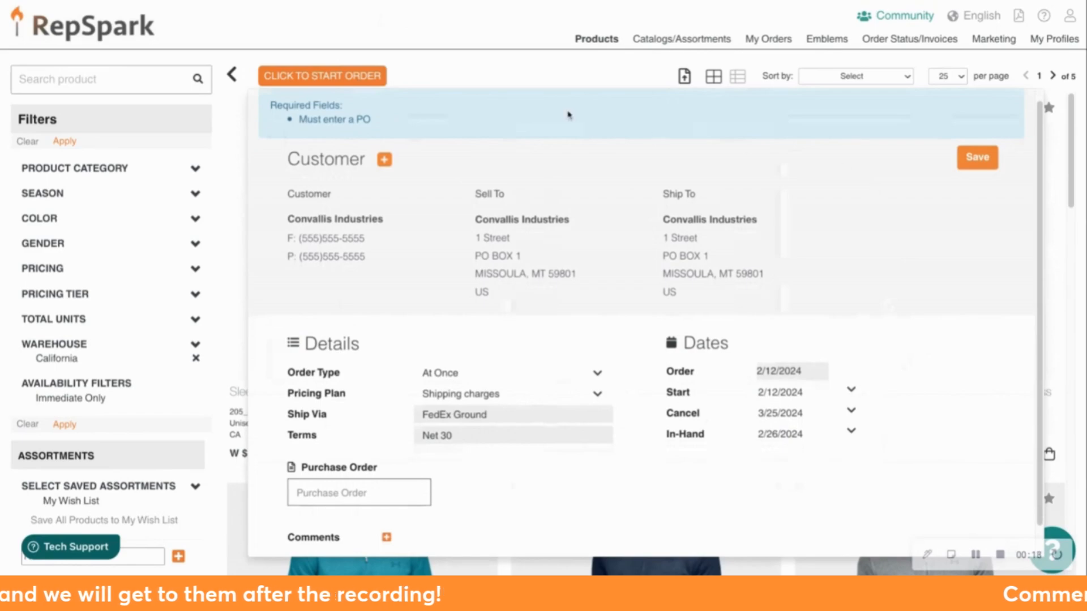
scroll(629, 311, down, 2)
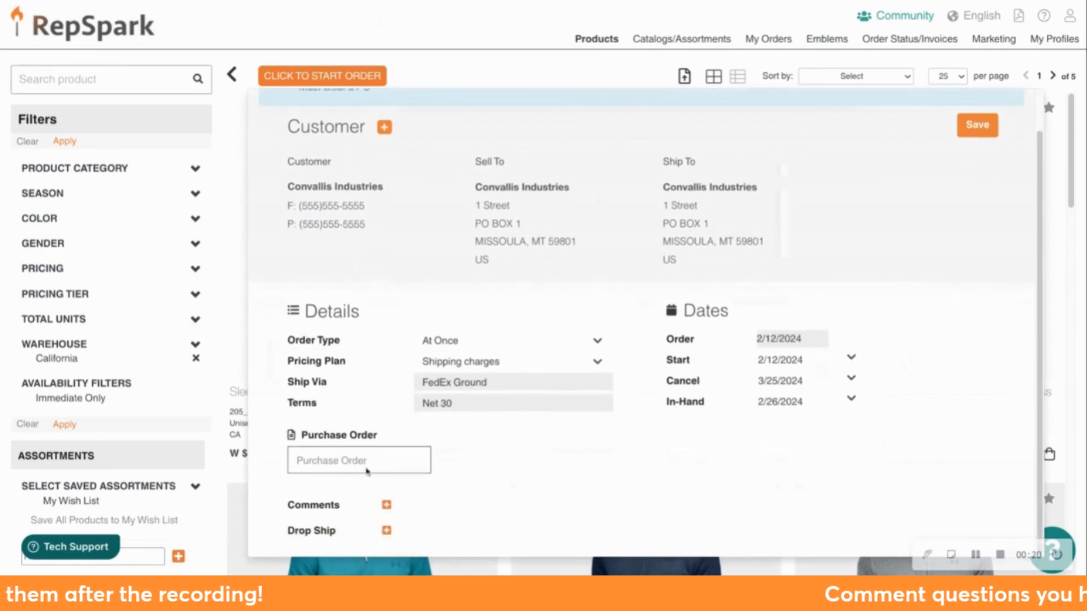
click(314, 461)
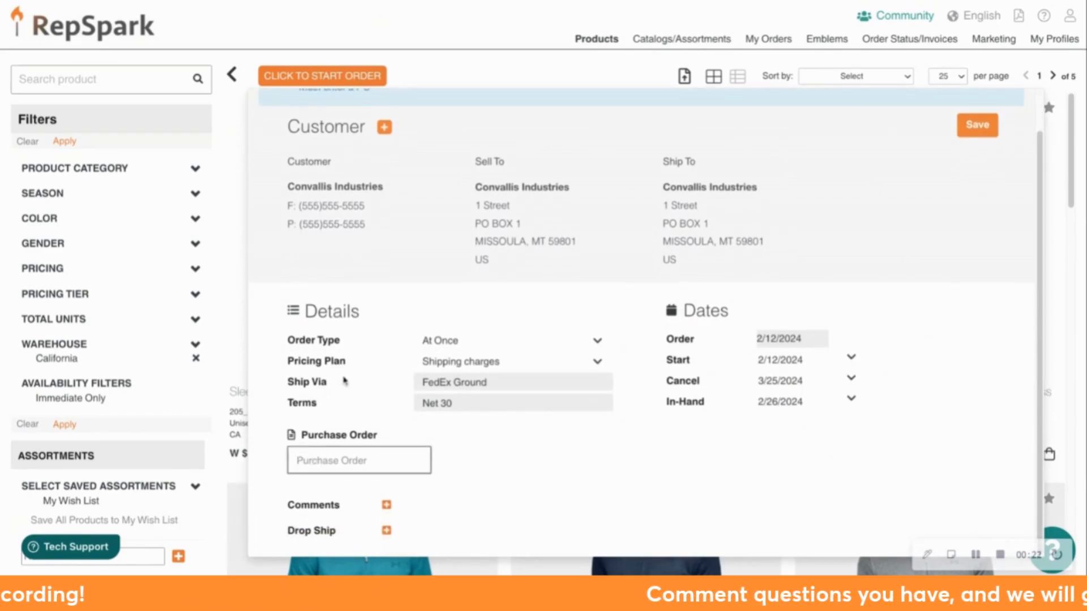
click(345, 381)
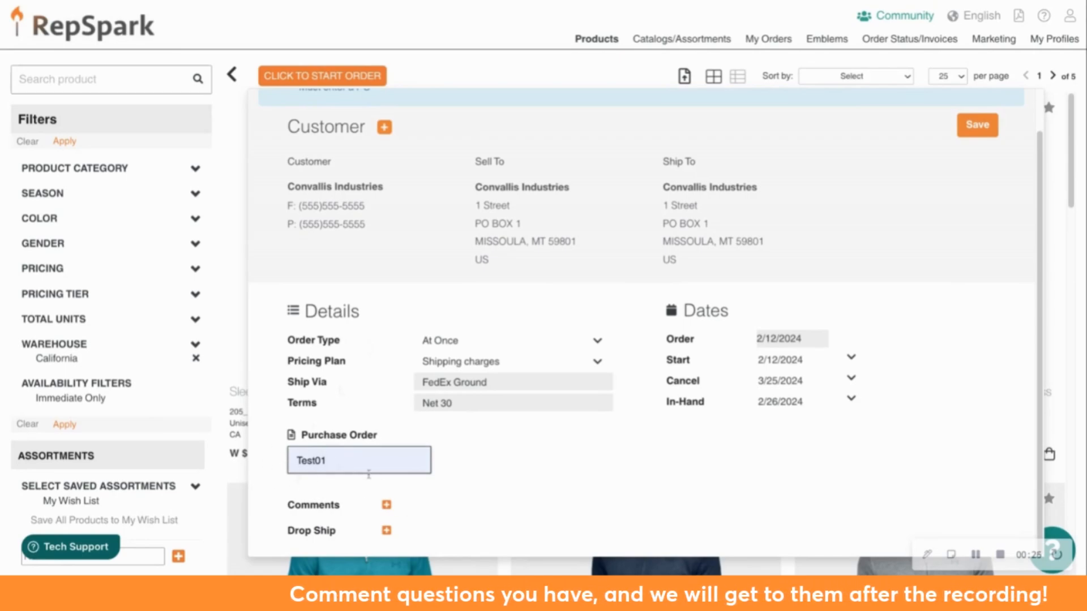
click(982, 126)
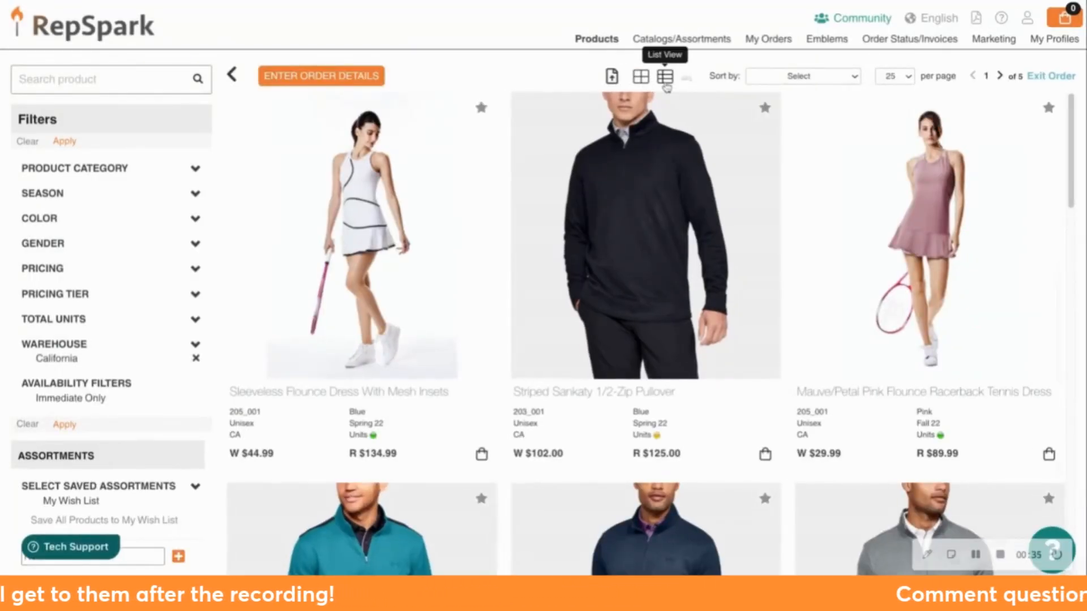
- View the product catalog in list view, and return to grid view
click(666, 78)
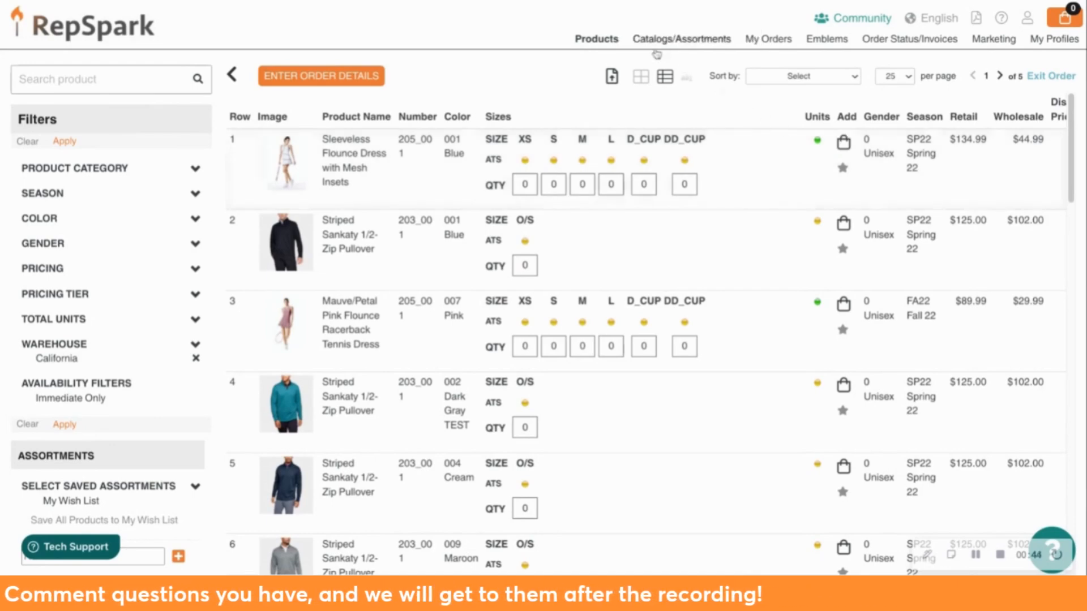
click(640, 76)
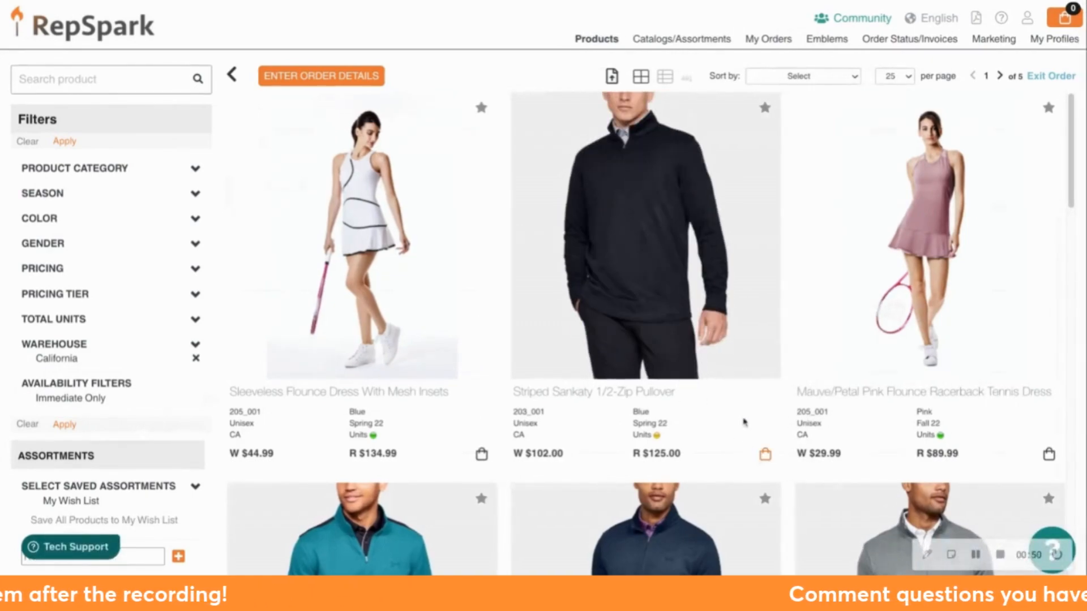
- Add the Blue and Cream Striped Sankaty pullovers and the Blue and Dark Gray Test Destin Stripe polos to the order, and review the cart
scroll(764, 464, down, 8)
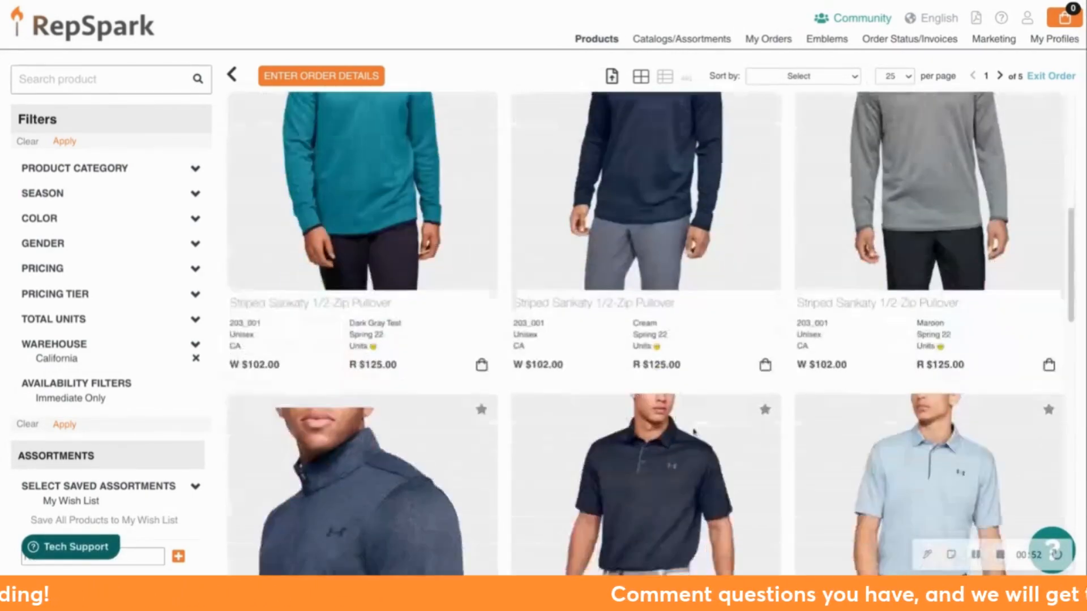
scroll(741, 396, down, 5)
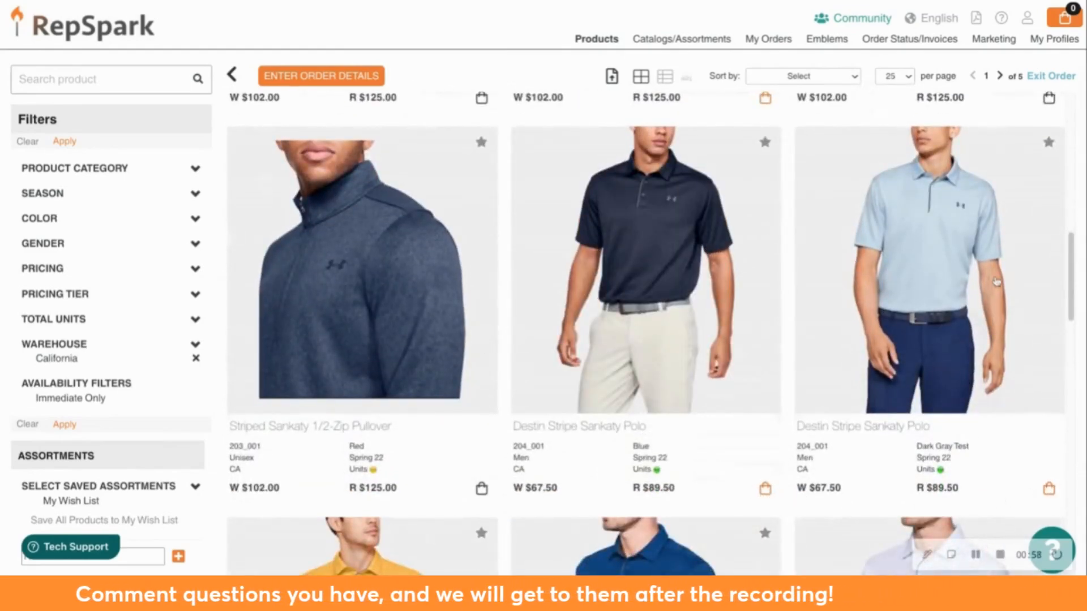
mouse_move(1056, 19)
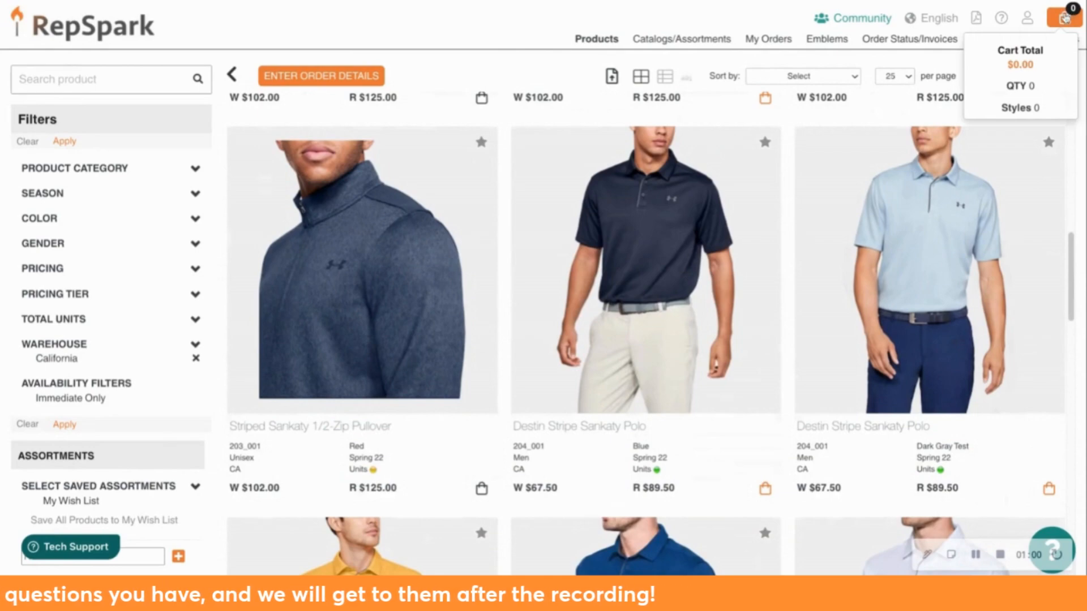
click(1060, 19)
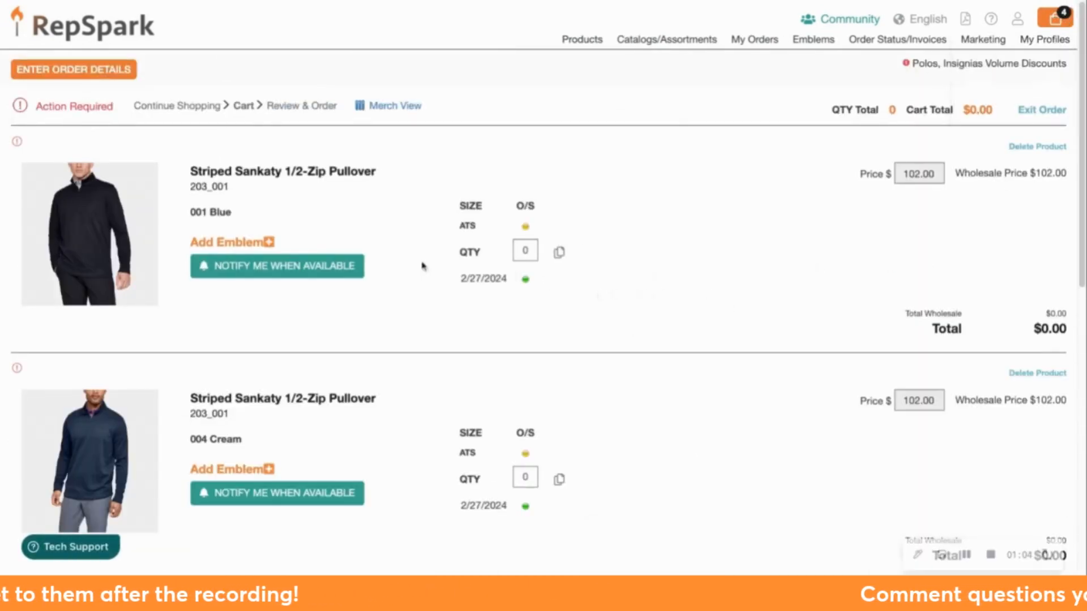
scroll(728, 354, down, 10)
scroll(728, 354, up, 10)
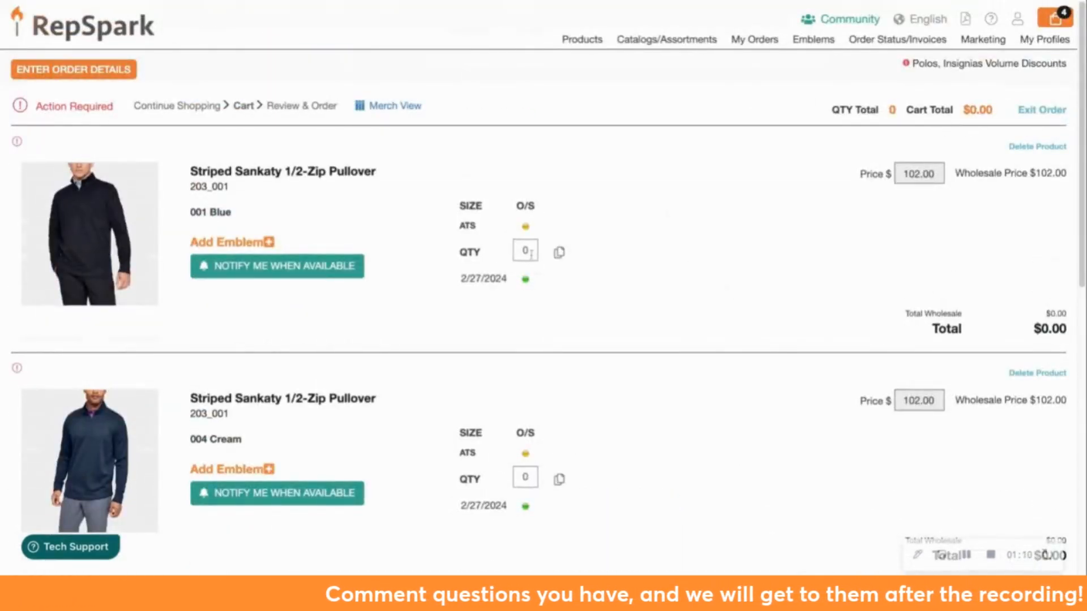
- Set the Blue Striped Sankaty pullover's quantity to 5 and copy that quantity to all products in the cart
click(532, 252)
text(5)
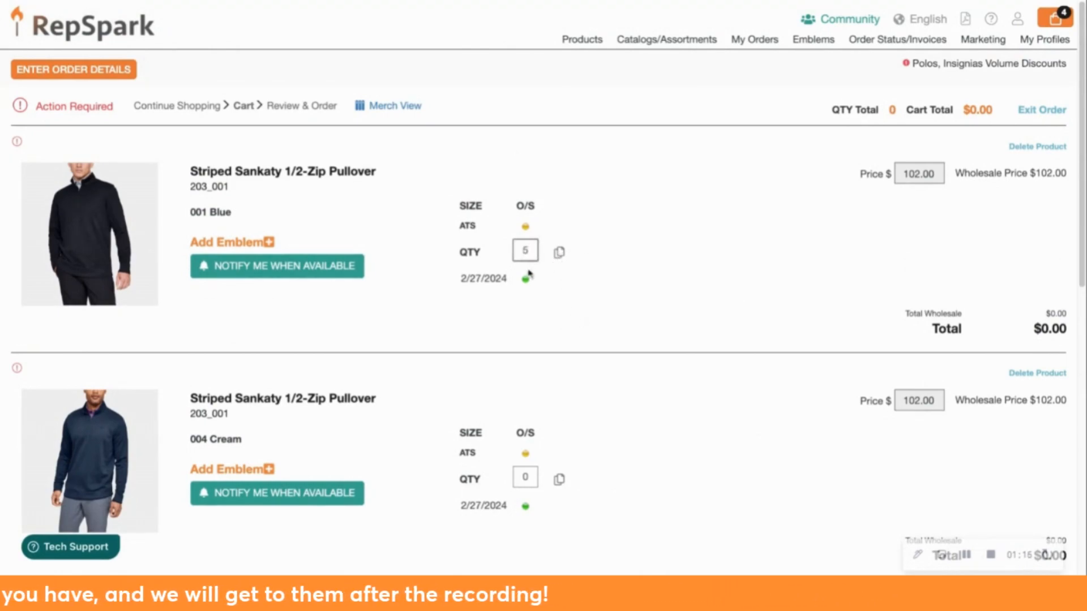
click(559, 253)
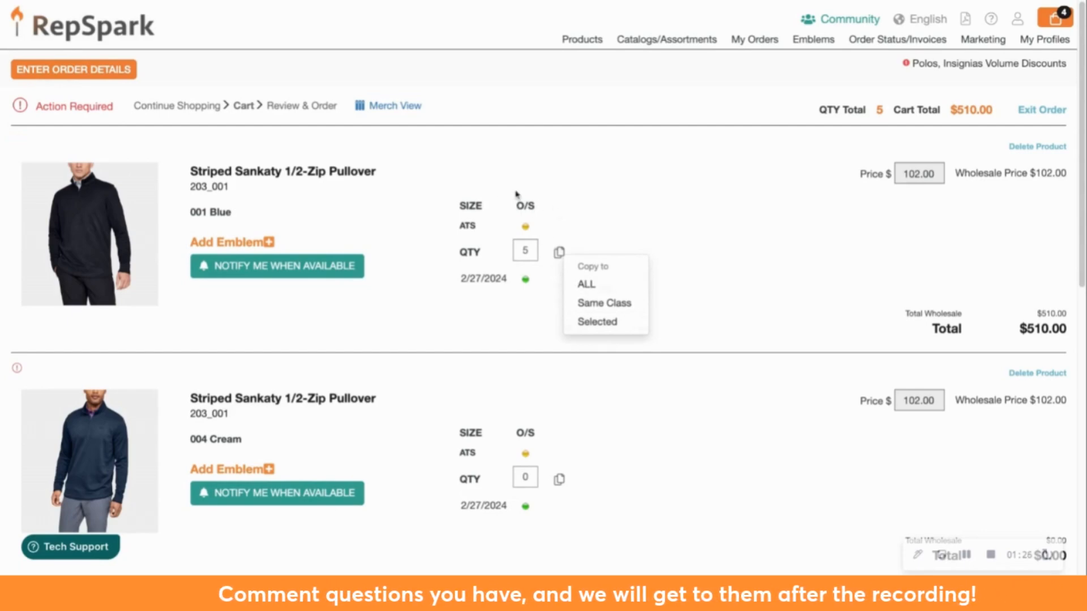
click(587, 284)
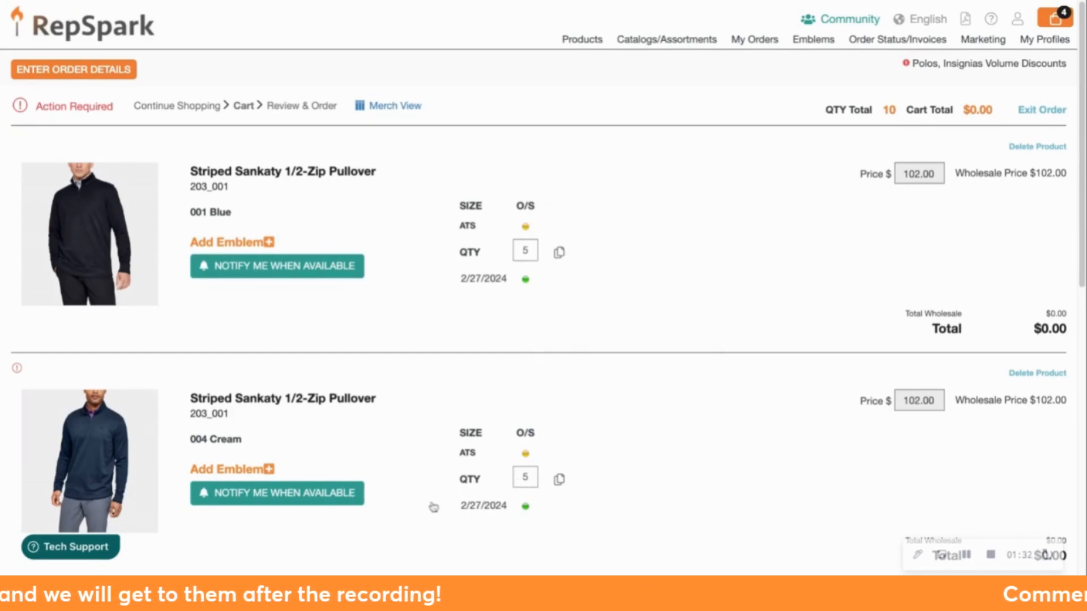
- Set the Blue Destin Stripe Sankaty polo quantities to 1 XS, 2 SM, 2 MD, 2 LG, 2 XL and 1 XXL
scroll(643, 474, down, 4)
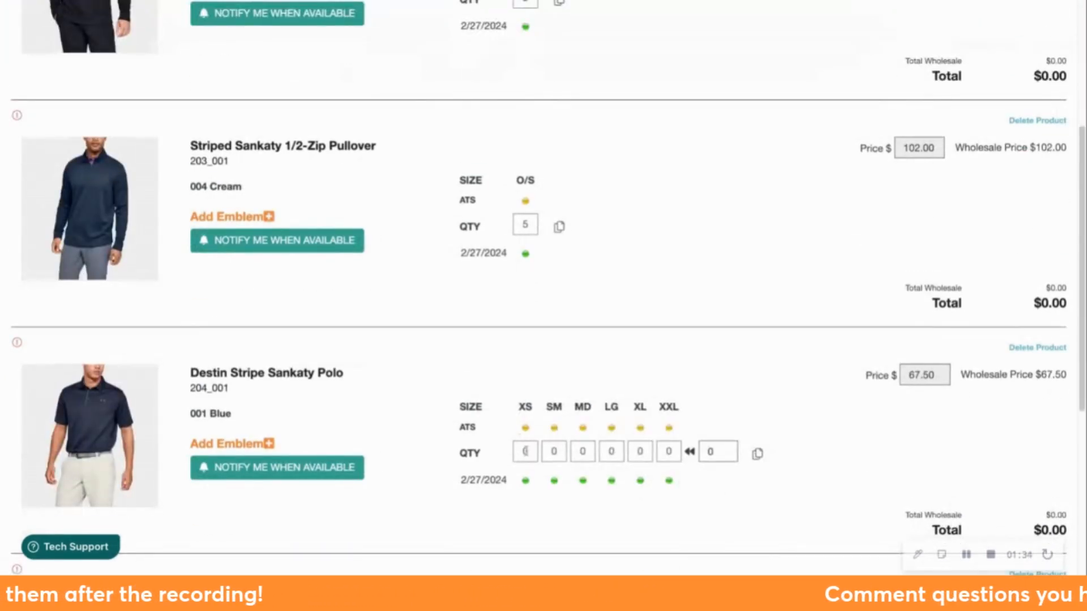
scroll(533, 452, down, 3)
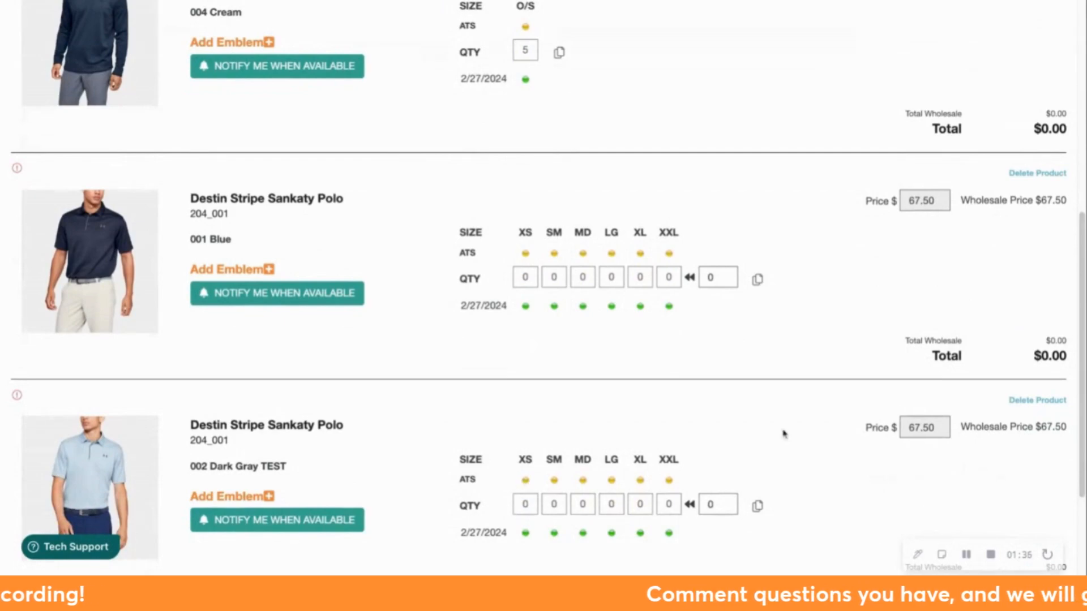
click(525, 277)
text(1)
click(555, 277)
text(2)
click(583, 277)
text(2)
click(612, 278)
text(2)
click(640, 277)
text(2)
click(668, 277)
text(1)
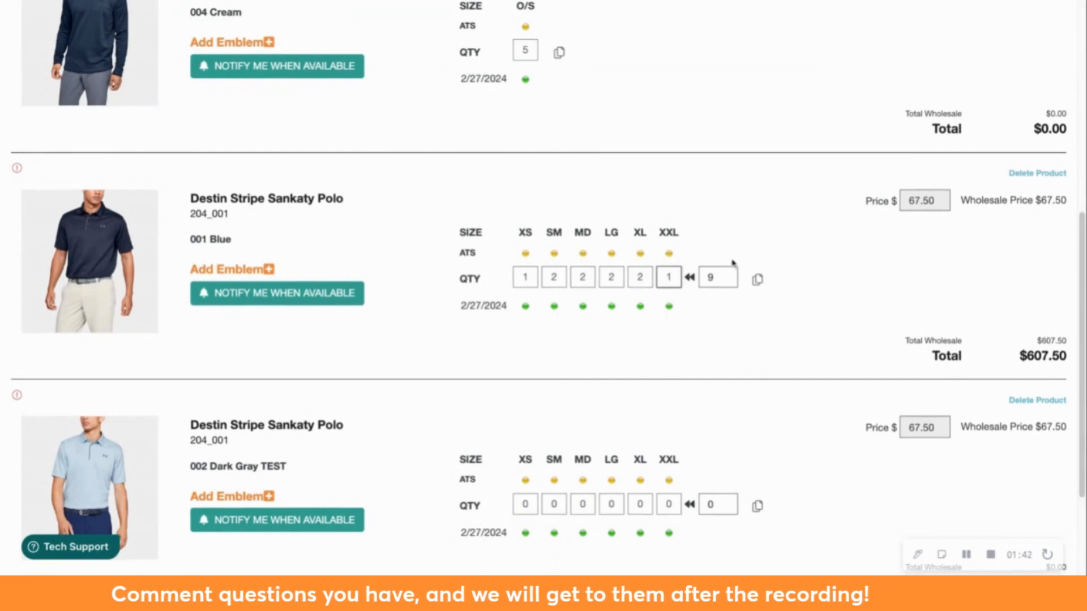
- Copy the Blue Destin Stripe polo's size quantities to all products and check the quantities in the cart
click(757, 279)
click(787, 311)
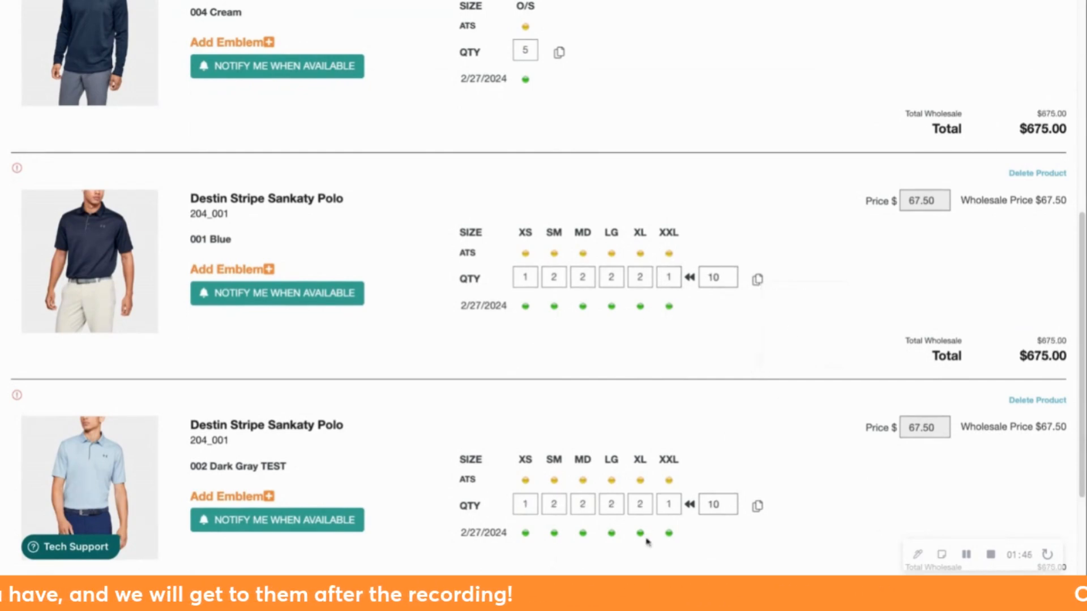
scroll(453, 426, up, 1)
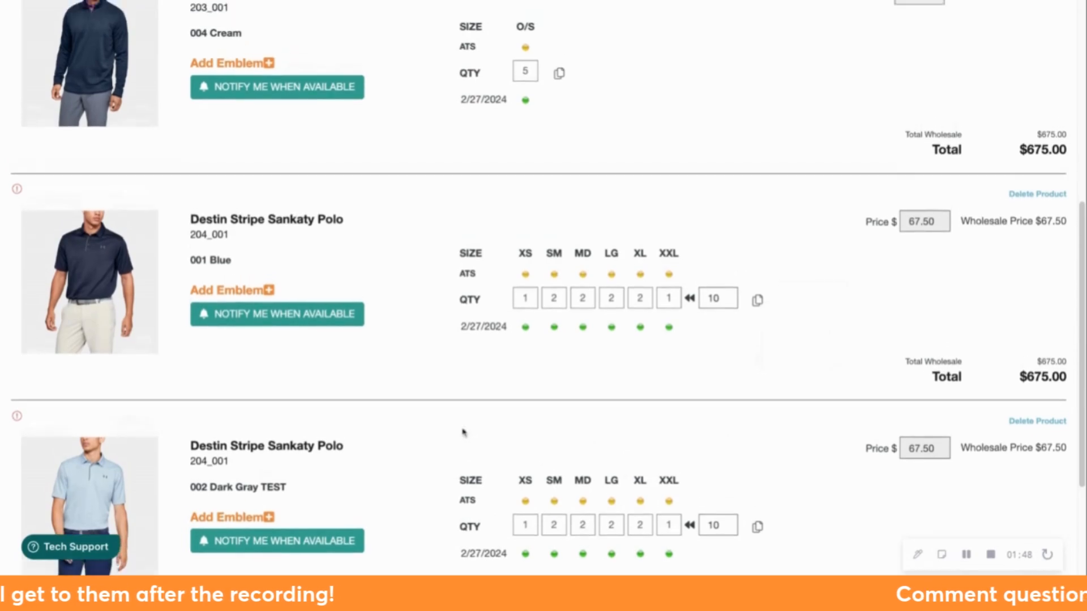
scroll(839, 475, down, 3)
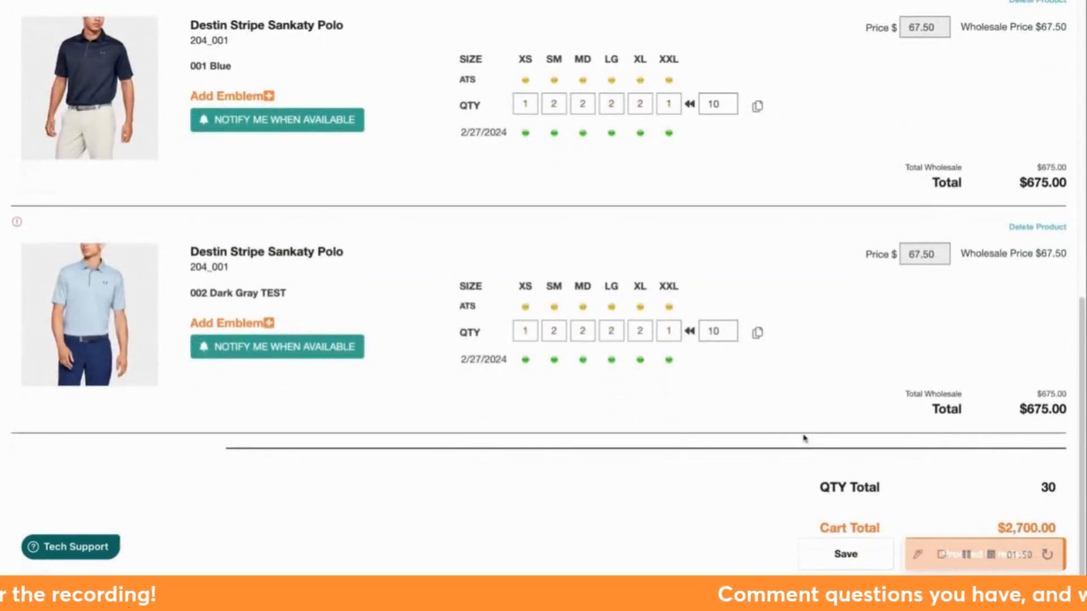
scroll(803, 438, up, 8)
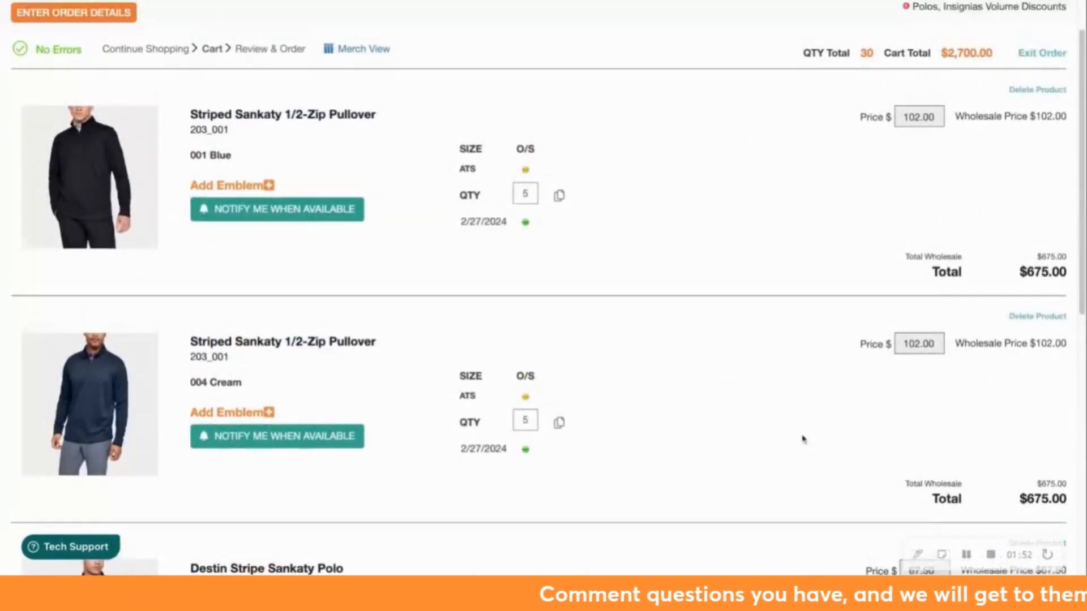
scroll(804, 439, up, 1)
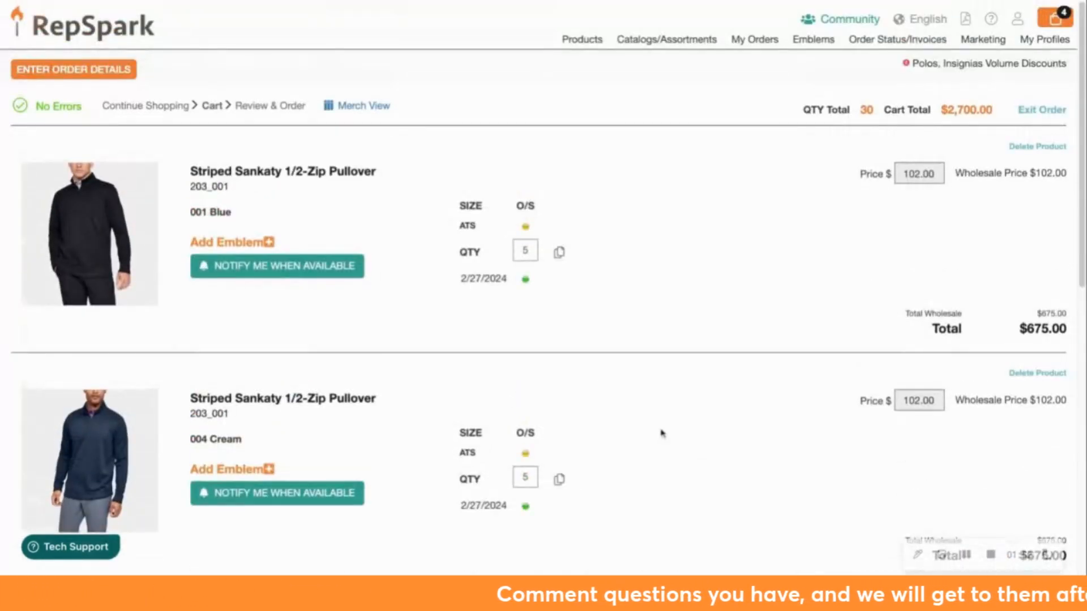
- Start an emblem for the Blue Striped Sankaty pullover using Club Emb 001, left chest placement and club colors
click(269, 243)
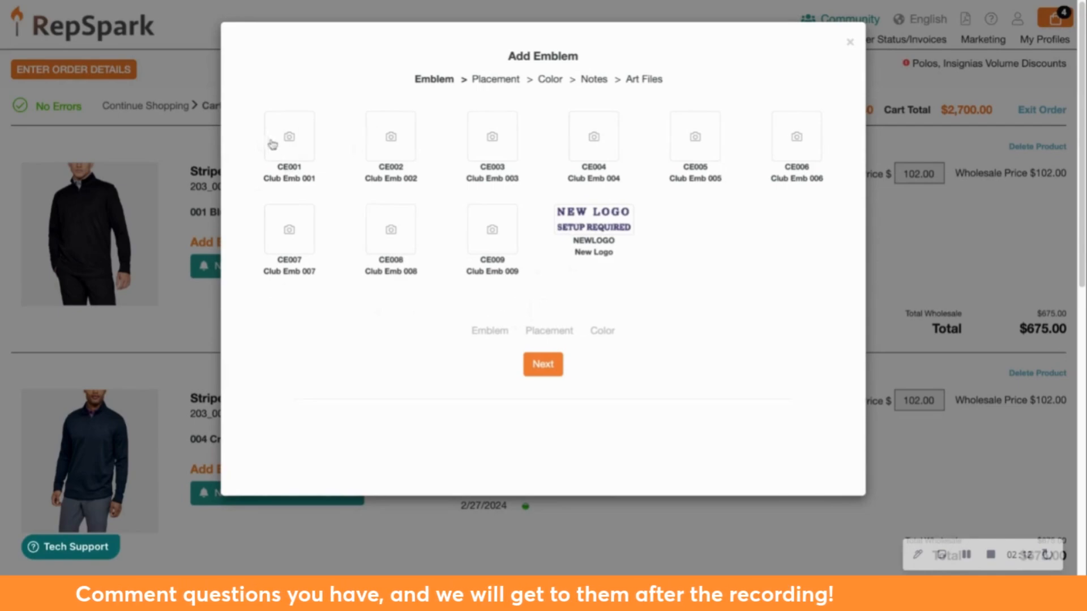
click(290, 140)
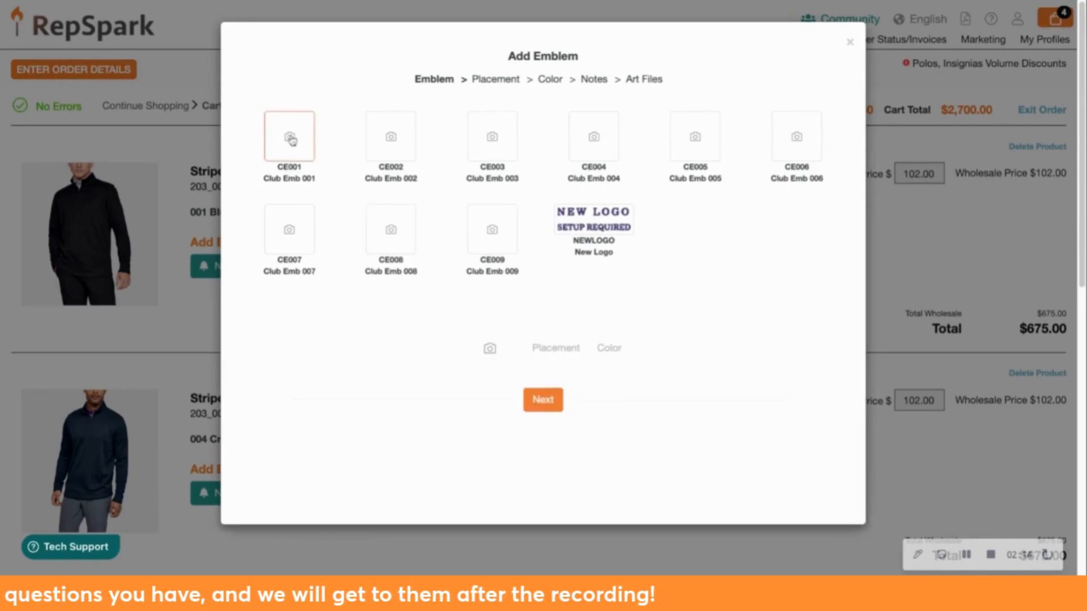
click(557, 406)
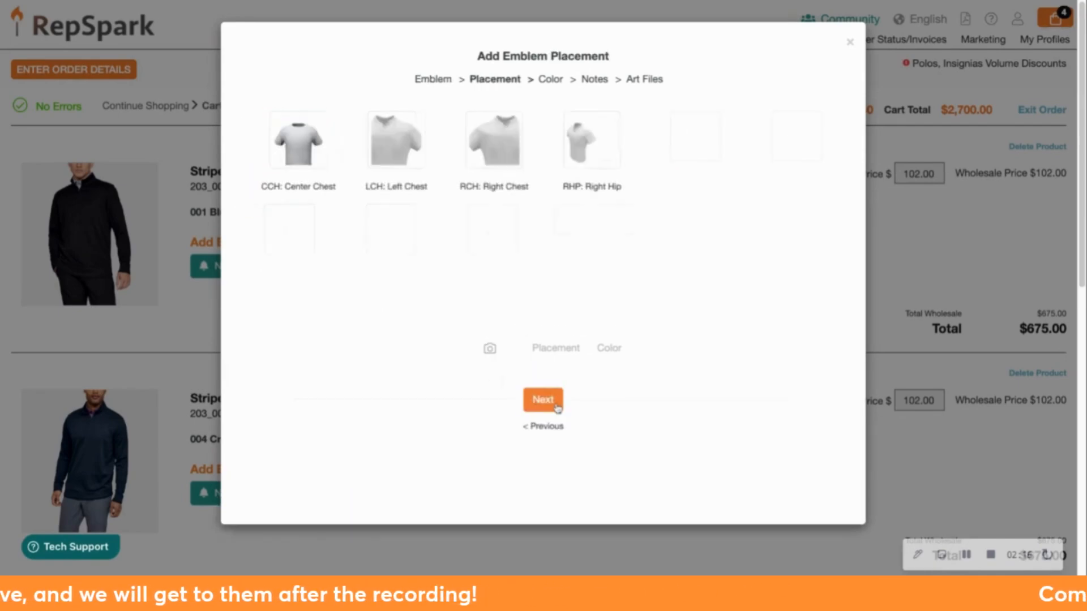
click(392, 163)
mouse_move(393, 162)
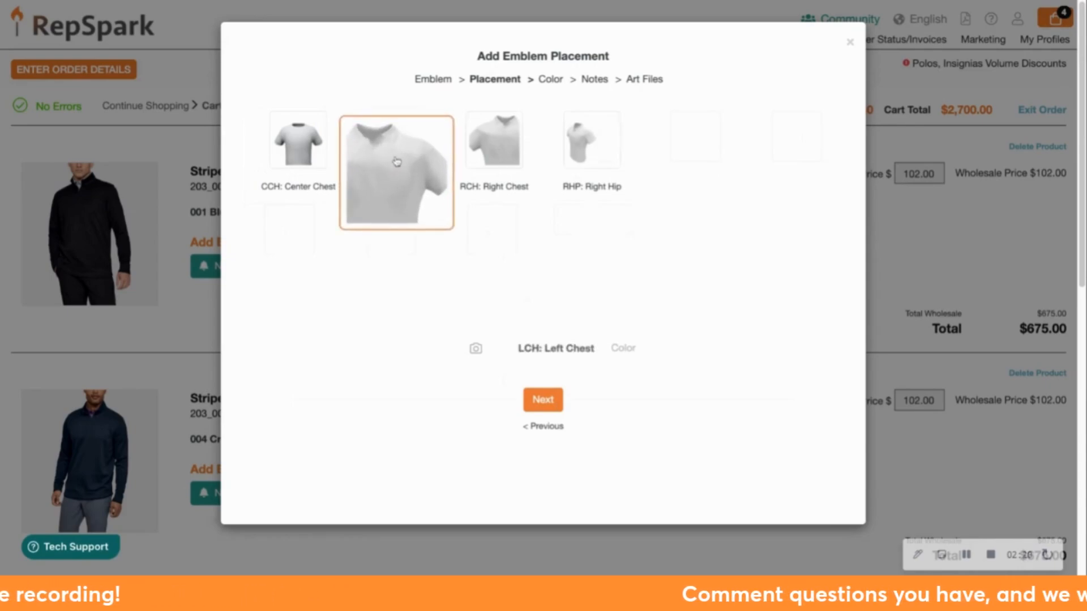
click(551, 404)
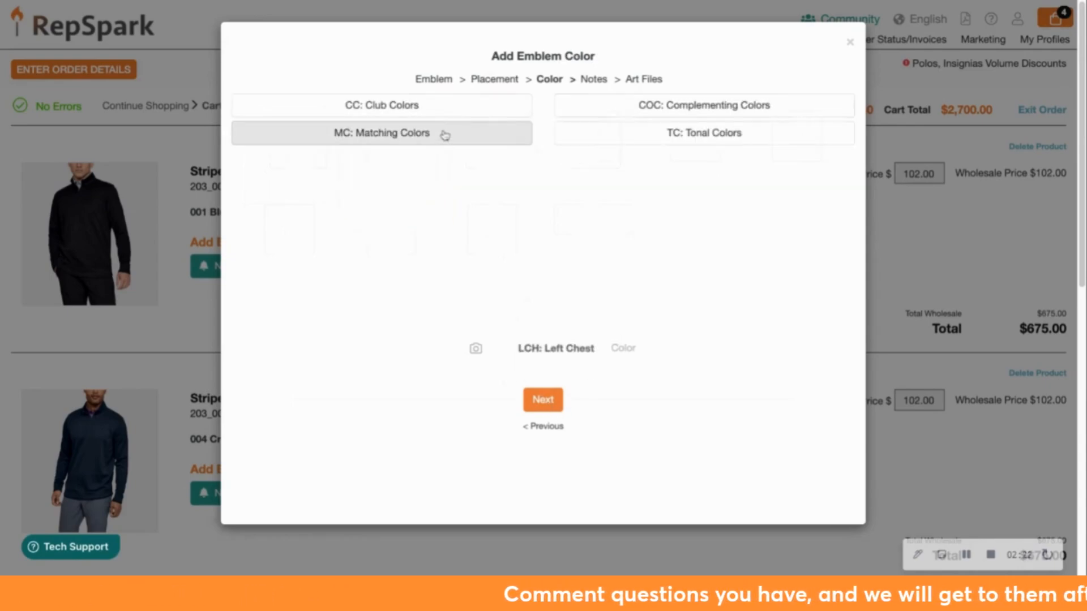
click(379, 108)
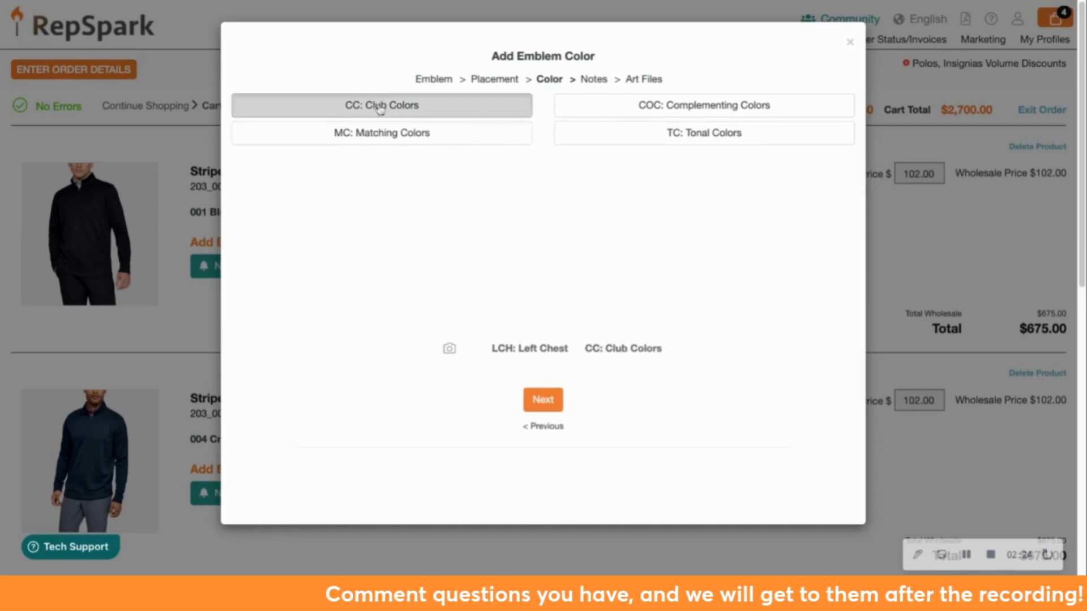
click(553, 400)
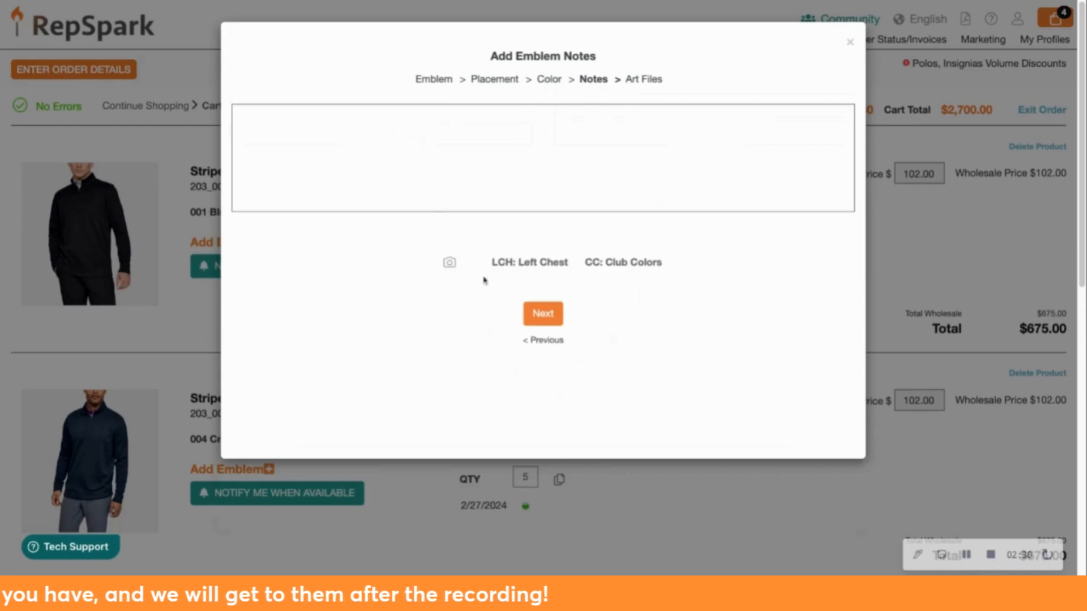
- Enter "Notes" as the emblem notes and add the emblem to the Blue pullover
click(396, 140)
text(Notes)
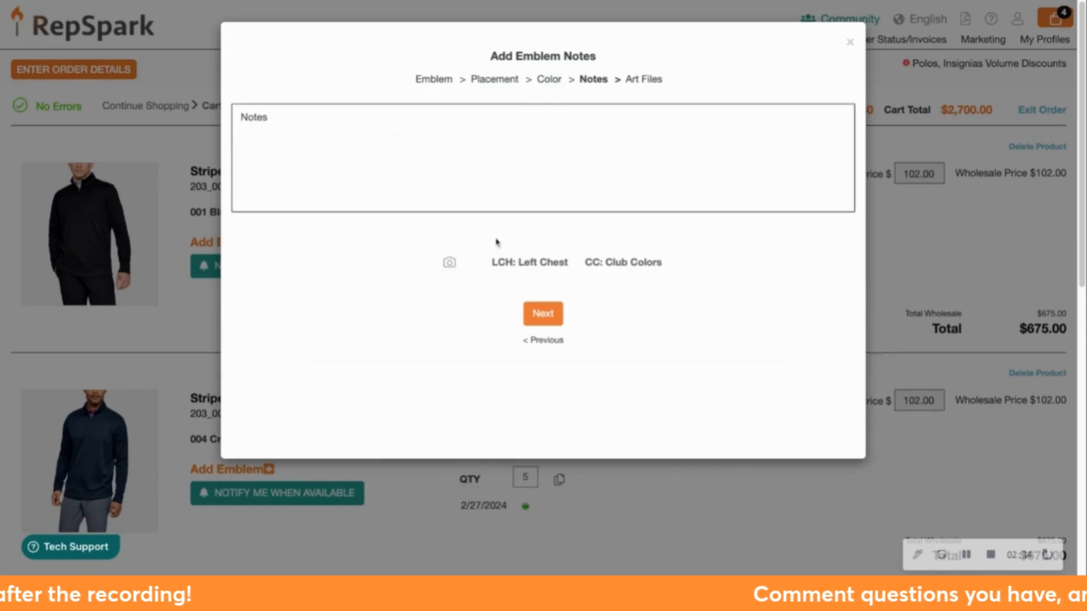
click(536, 314)
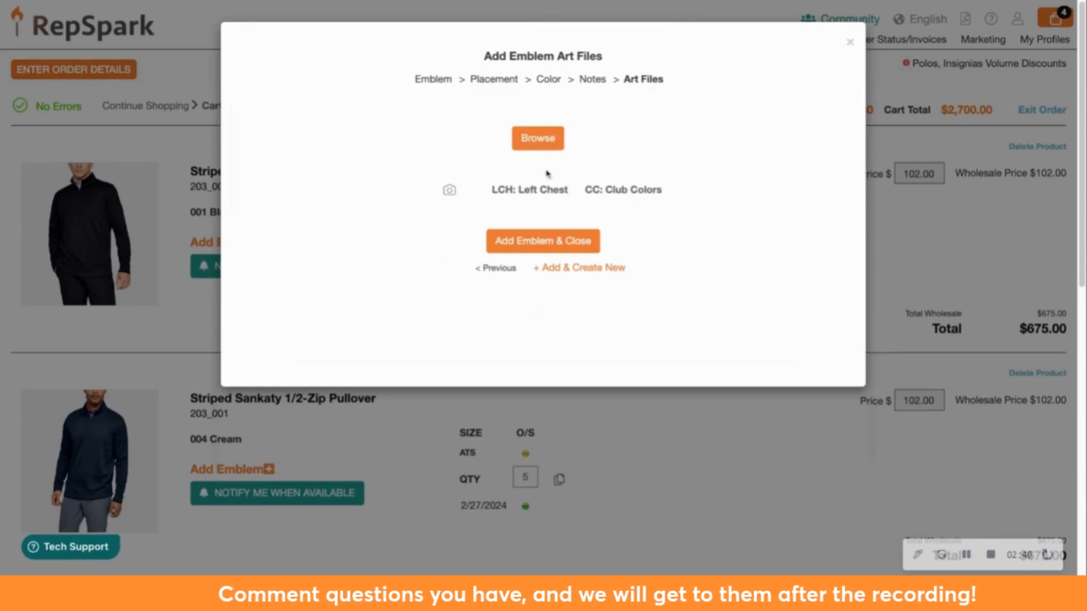
click(512, 244)
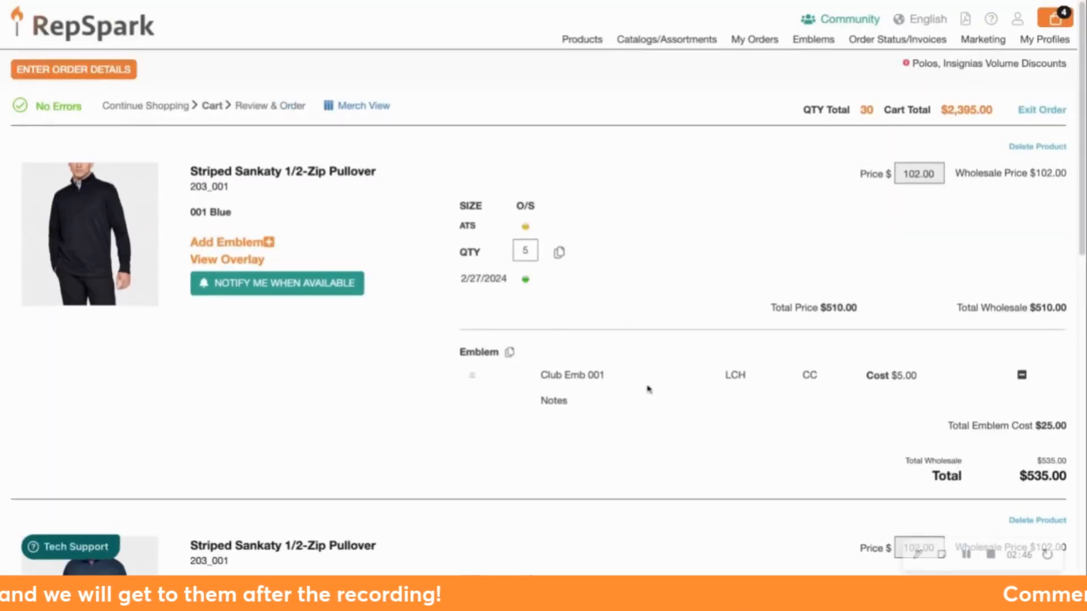
- Save the cart with the Blue pullover's new emblem
scroll(744, 412, down, 5)
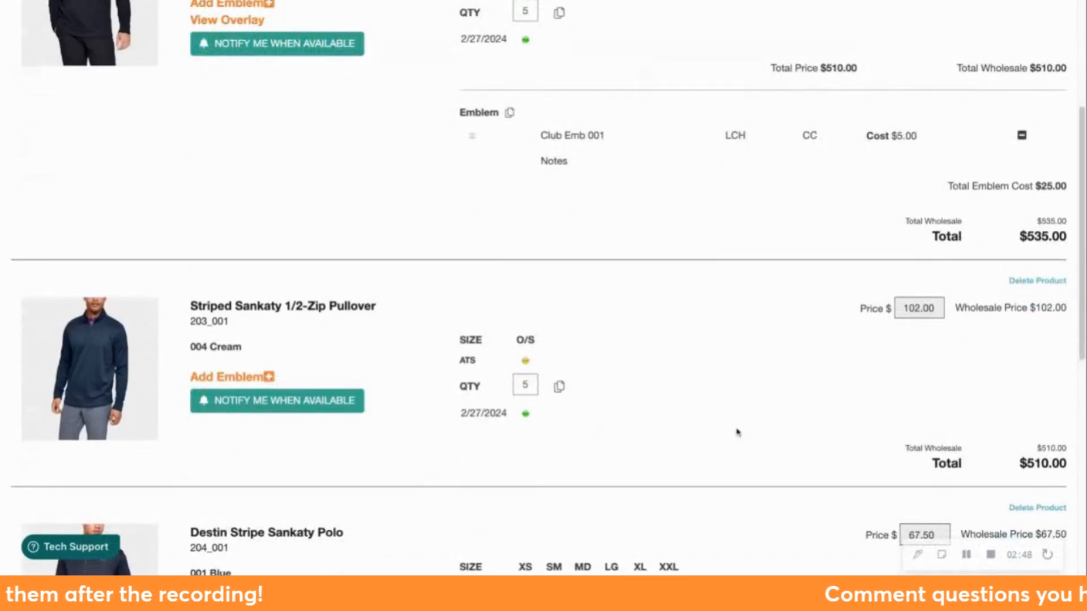
scroll(747, 433, down, 10)
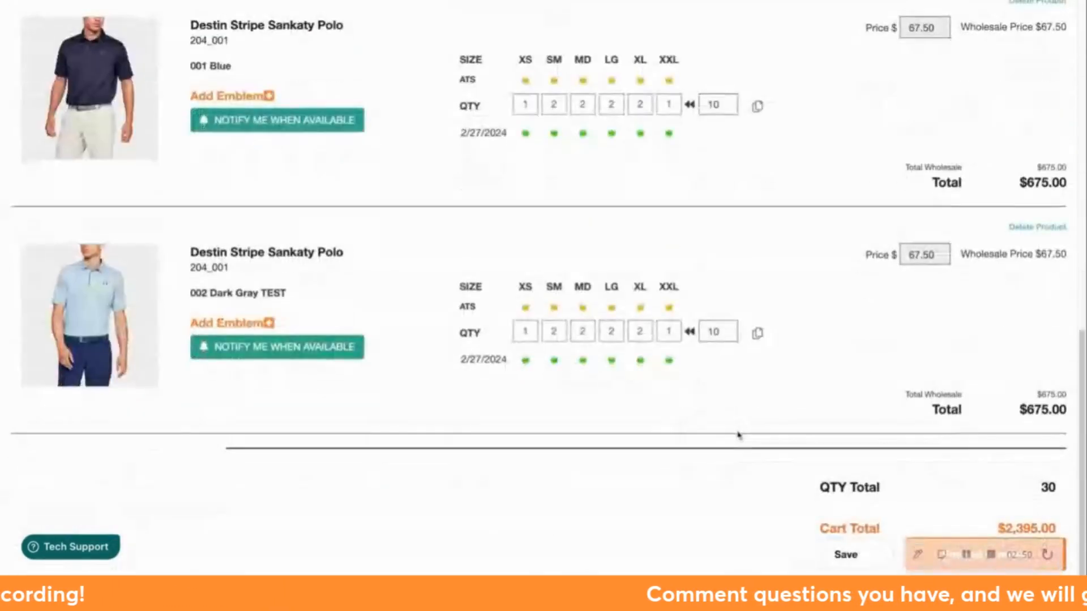
click(848, 555)
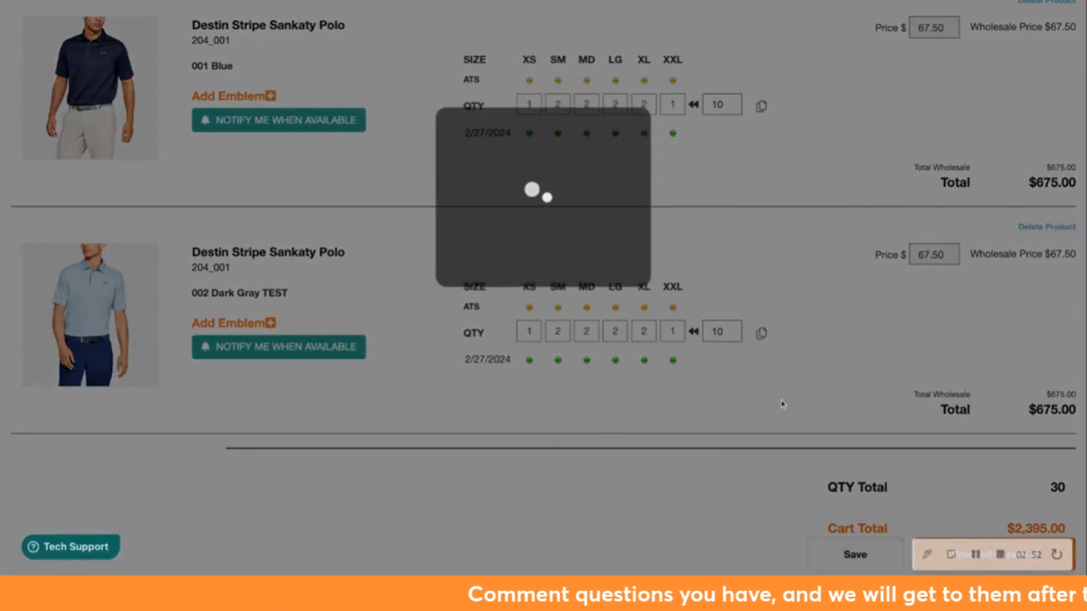
- Copy the Club Emb 001 emblem from the Blue pullover to all products in the cart
scroll(747, 410, down, 5)
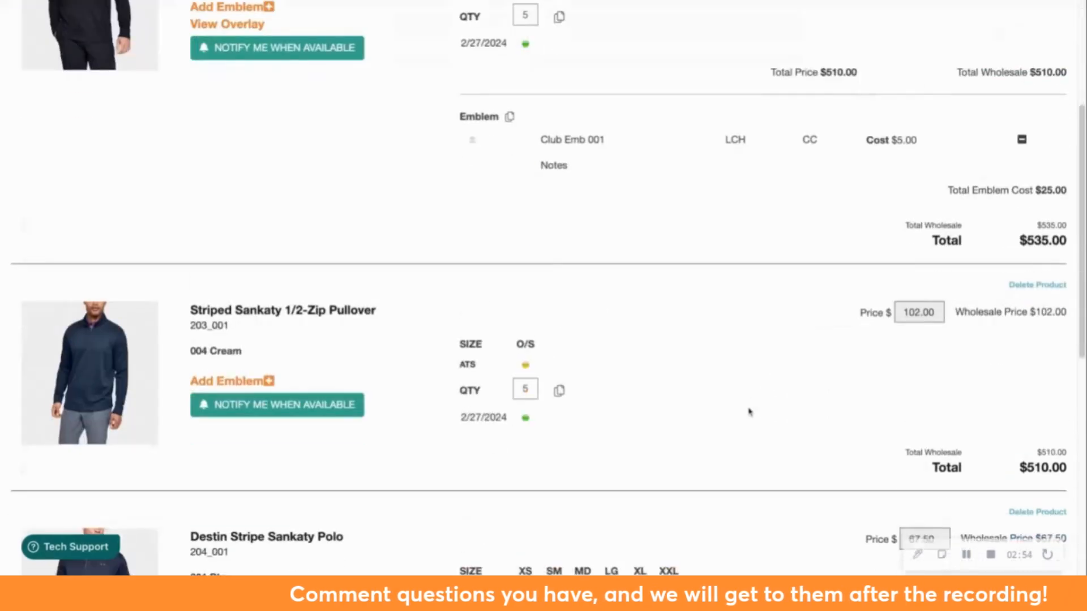
scroll(753, 410, up, 4)
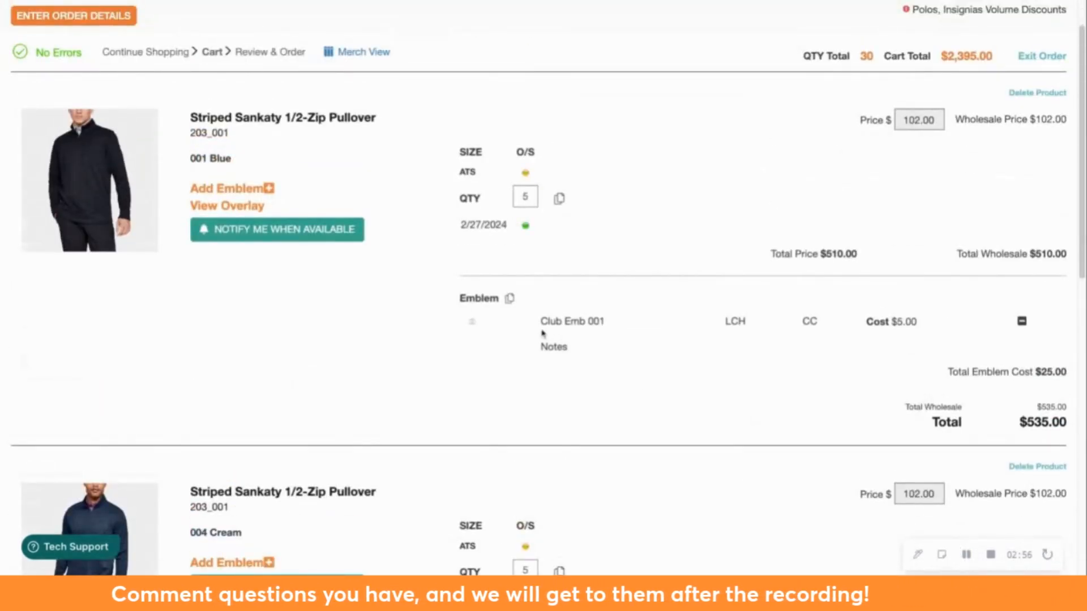
click(510, 300)
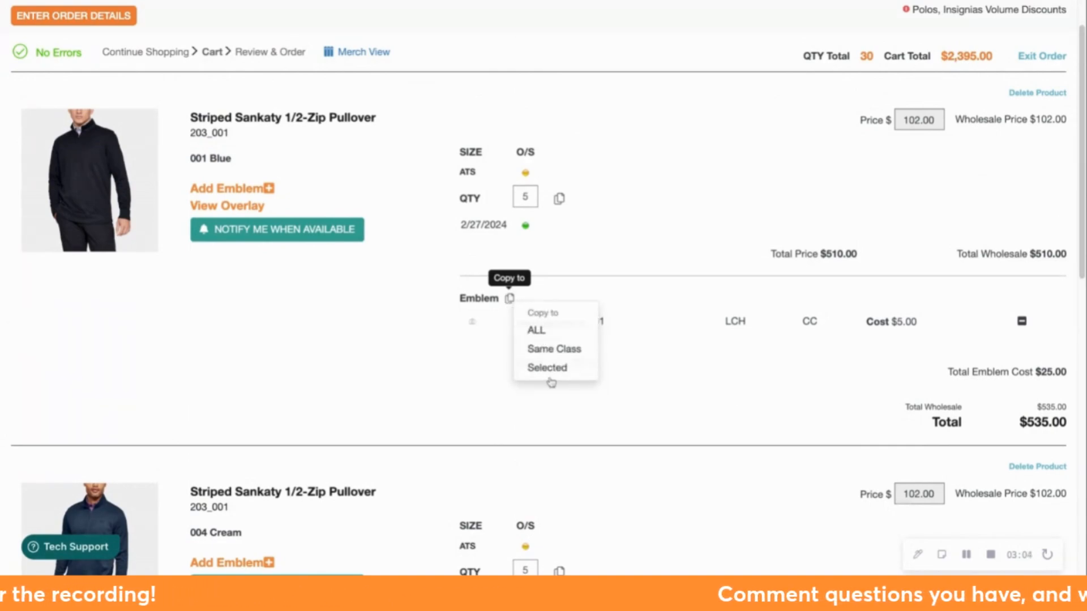
click(534, 332)
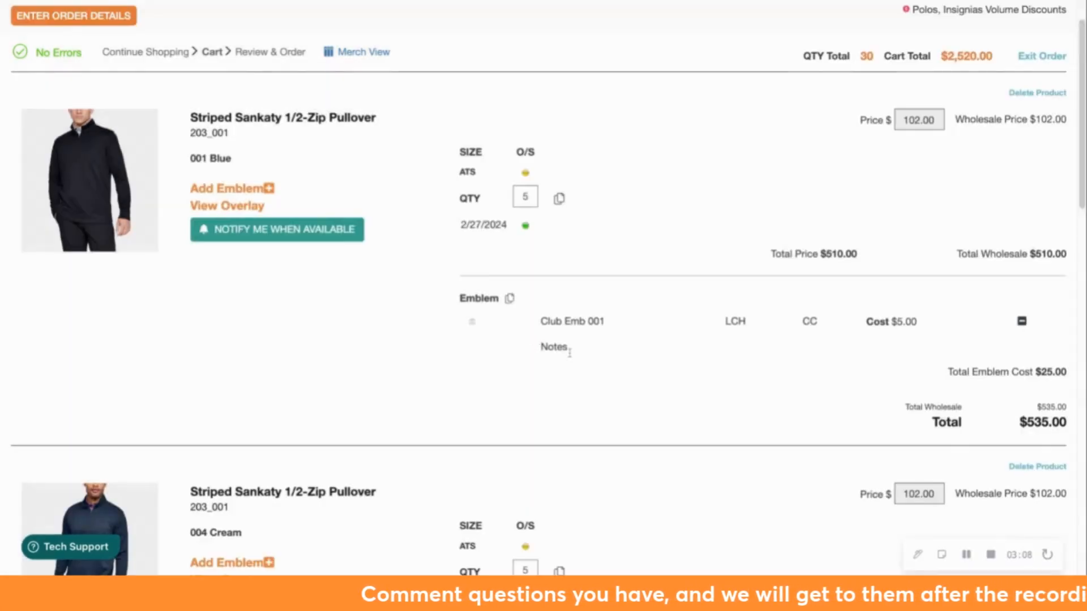
- Review the emblem lines, quantities and totals of every product in the cart
scroll(682, 398, down, 9)
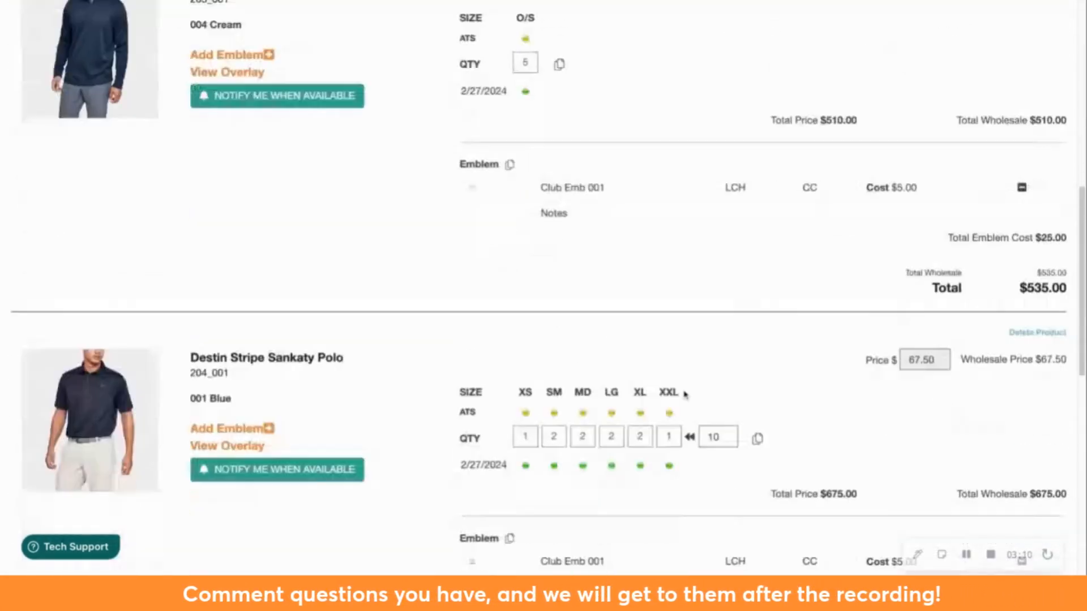
scroll(679, 385, down, 4)
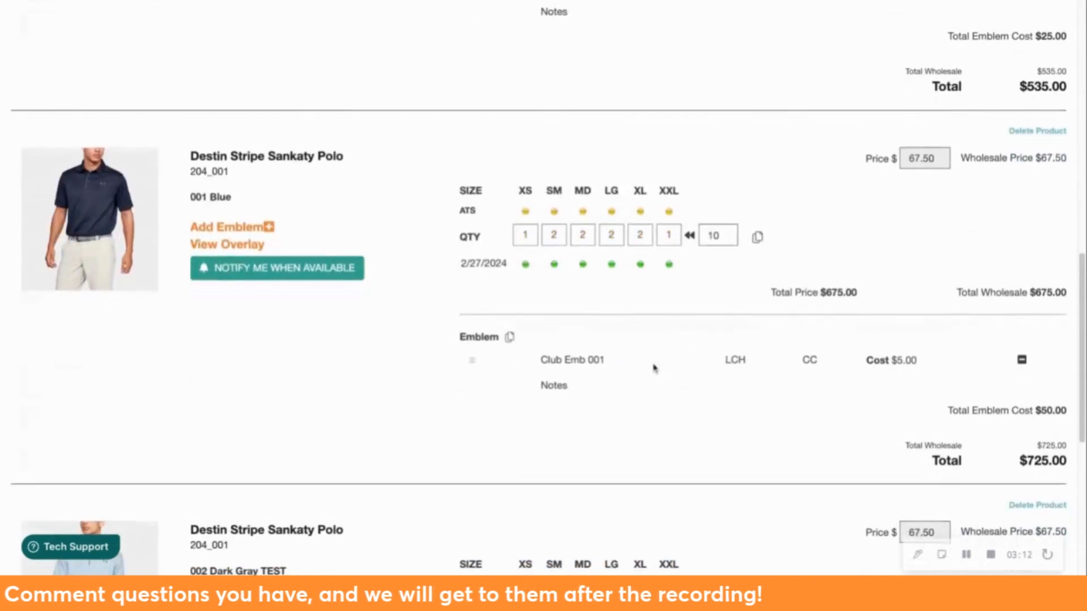
scroll(741, 414, down, 2)
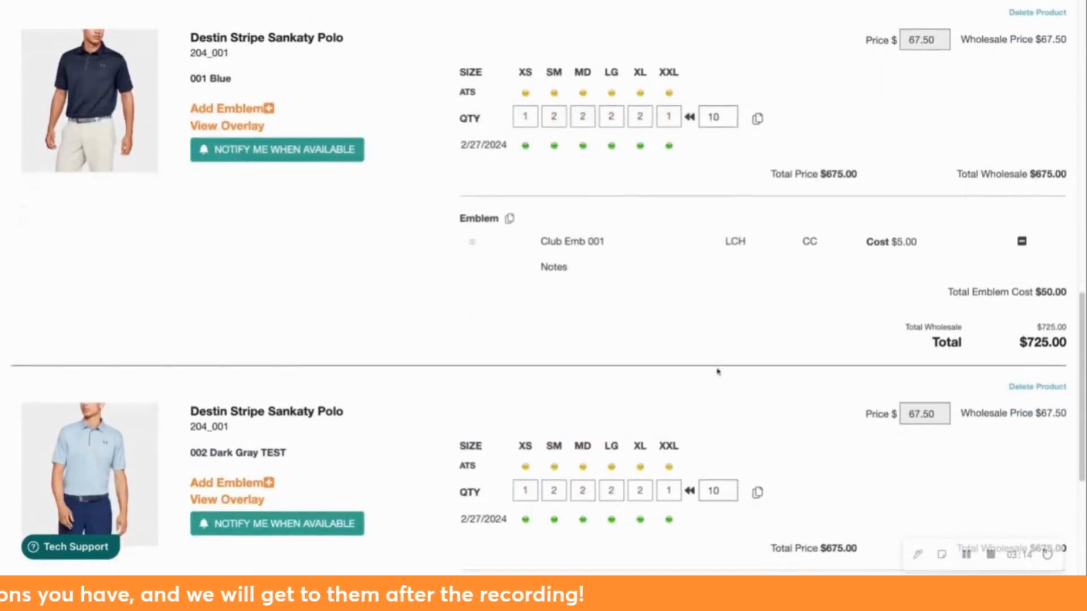
scroll(741, 347, down, 5)
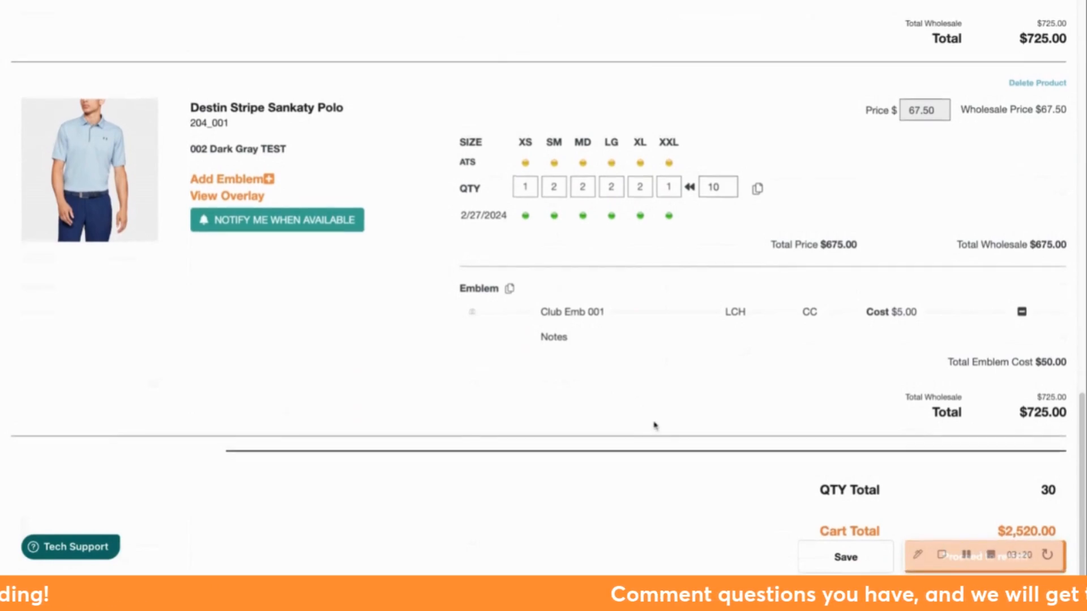
scroll(652, 423, up, 1)
scroll(648, 420, up, 1)
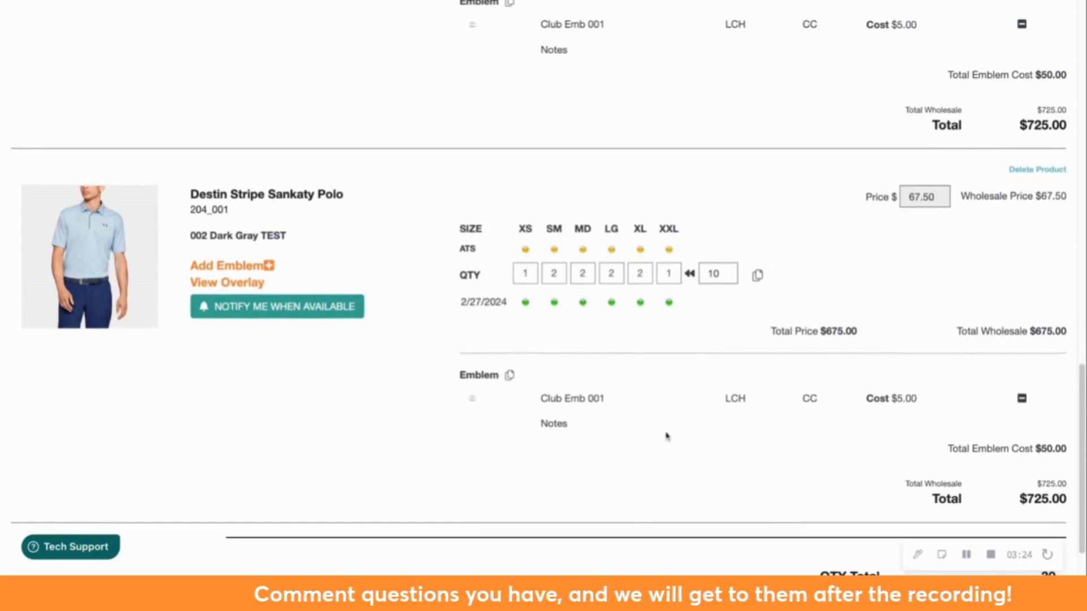
scroll(668, 437, up, 15)
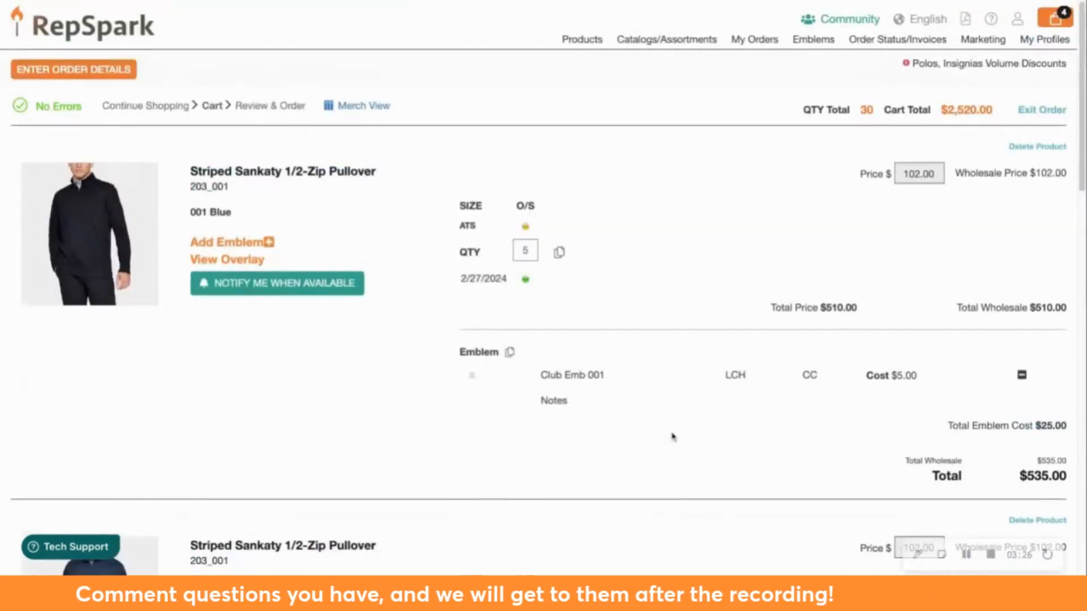
- Proceed from the cart to the order review, check out and process the order
scroll(801, 483, down, 15)
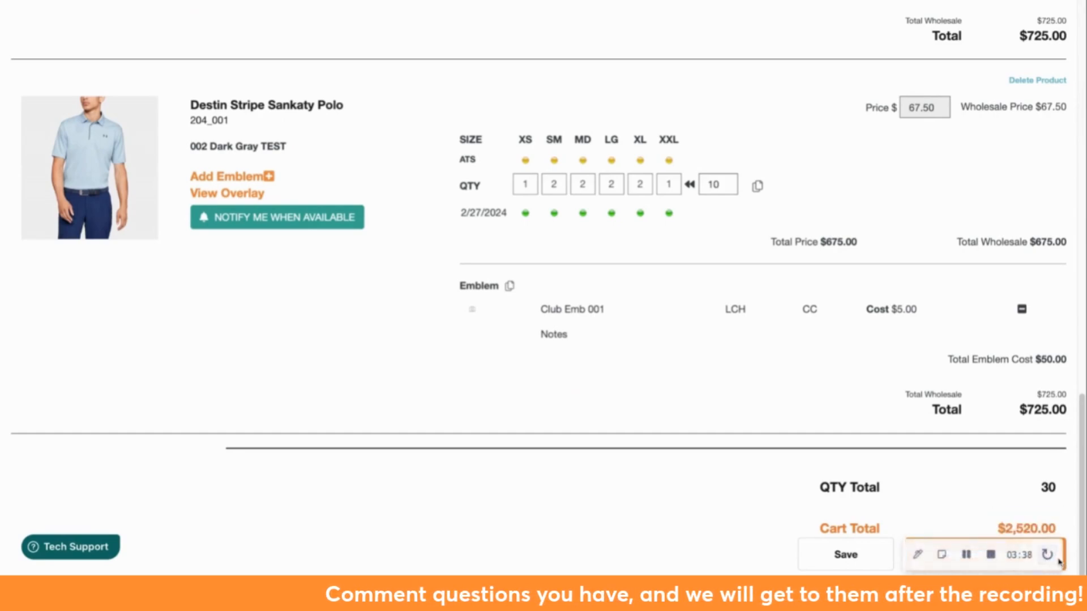
click(1061, 561)
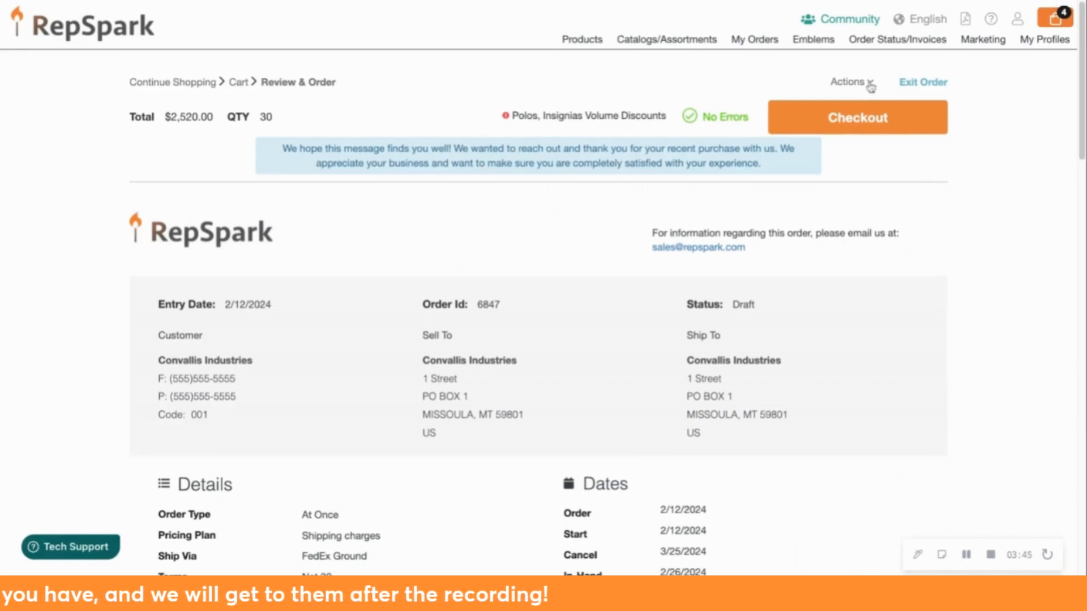
click(853, 122)
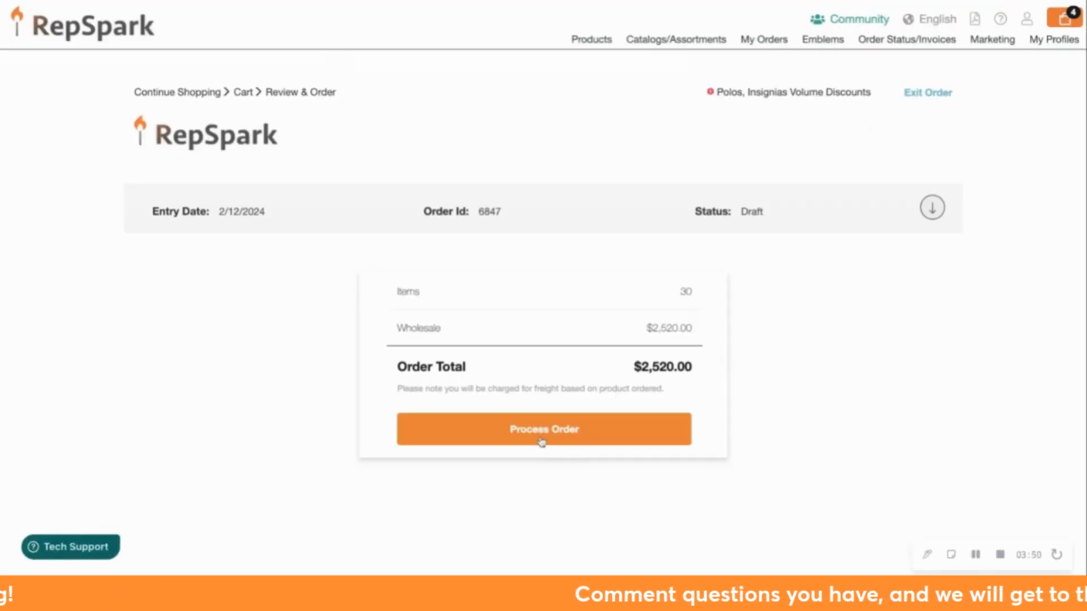
click(545, 435)
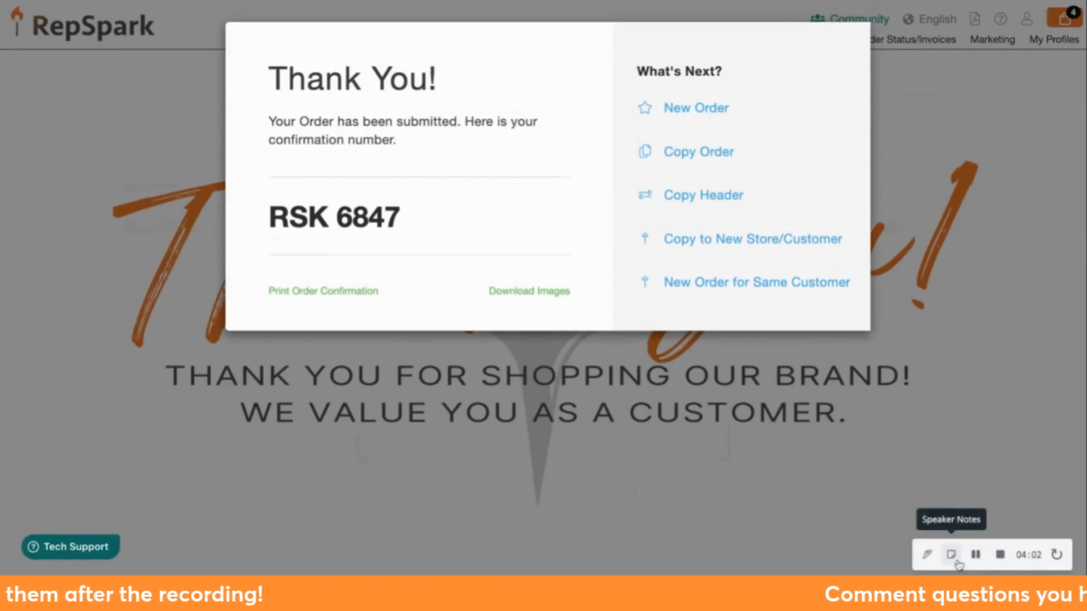
click(999, 555)
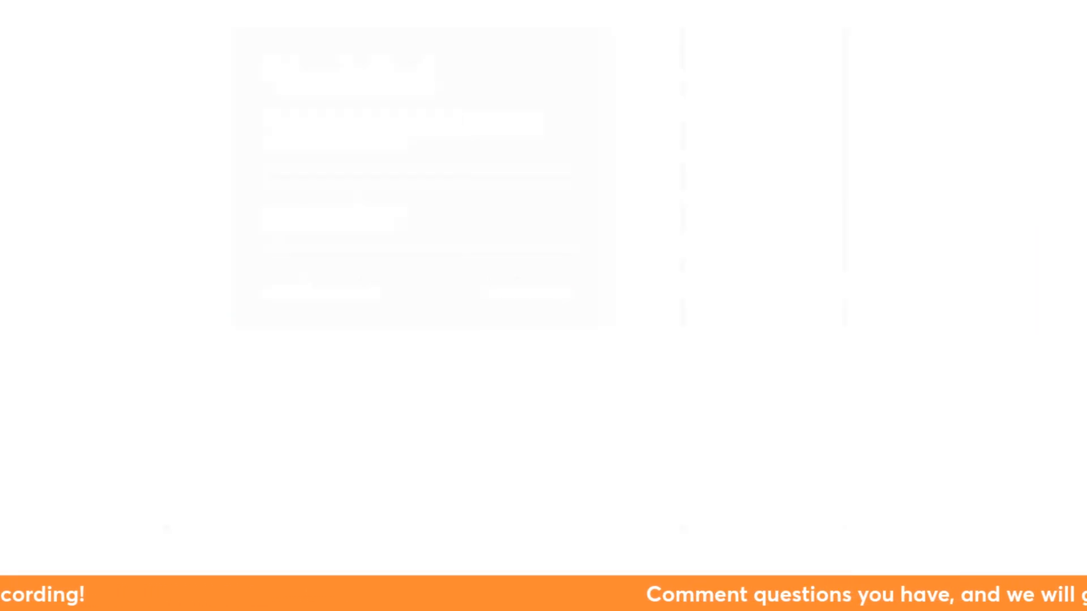